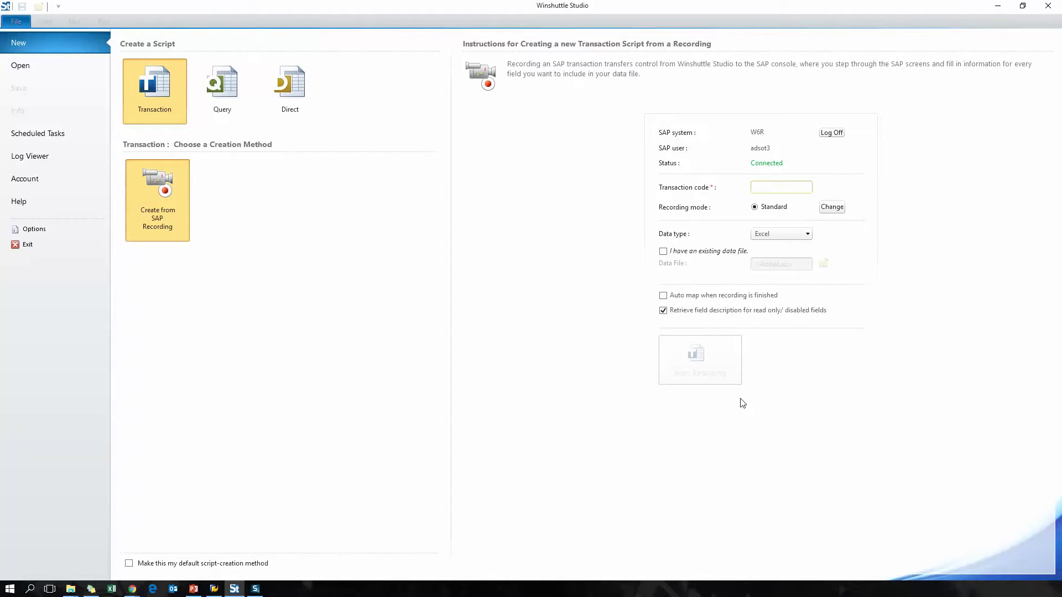
- Start recording transaction MM02 and enter material ads8120 on the Change Material initial screen
{"action": "type", "text": "mm0"}
{"action": "left_click", "coordinate": [712, 360]}
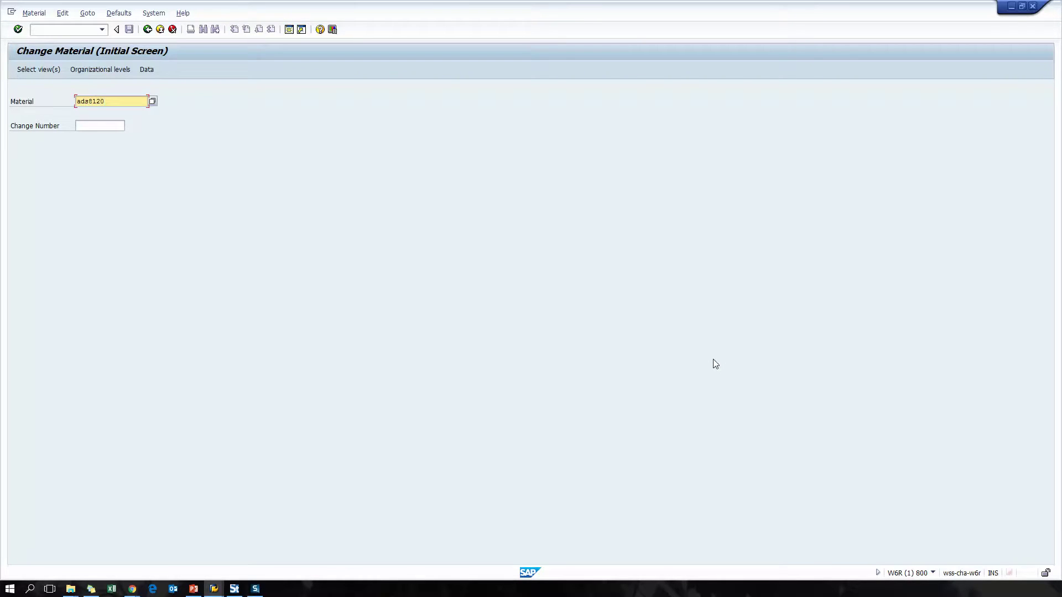
{"action": "key", "text": "Return"}
- Choose the Basic Data 1 view, then show the Basic data text tab under Additional data
{"action": "left_click", "coordinate": [167, 142]}
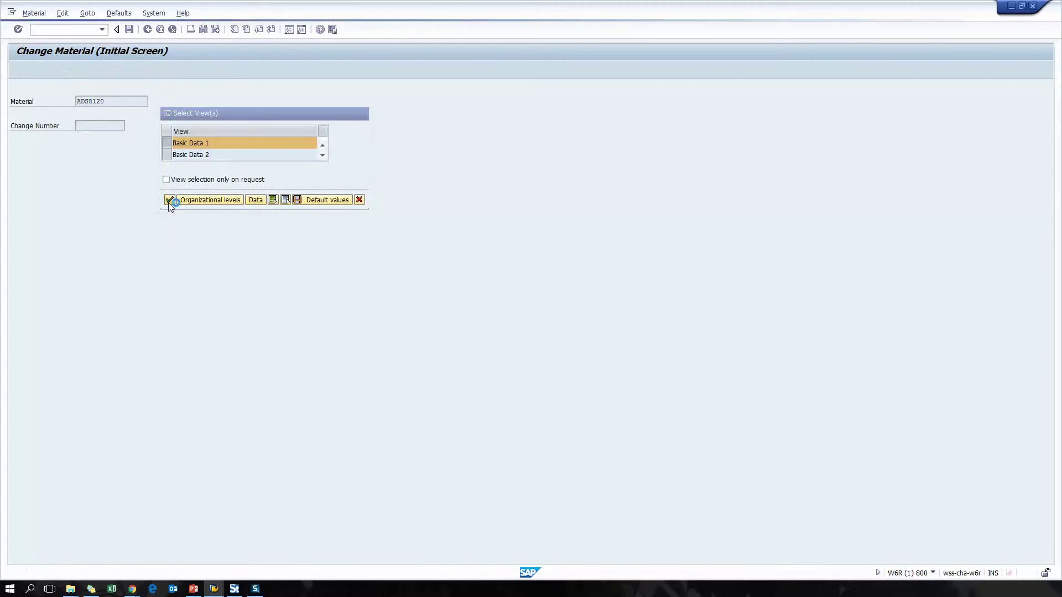
{"action": "left_click", "coordinate": [169, 199]}
{"action": "left_click", "coordinate": [47, 70]}
{"action": "left_click", "coordinate": [333, 89]}
{"action": "left_click", "coordinate": [348, 150]}
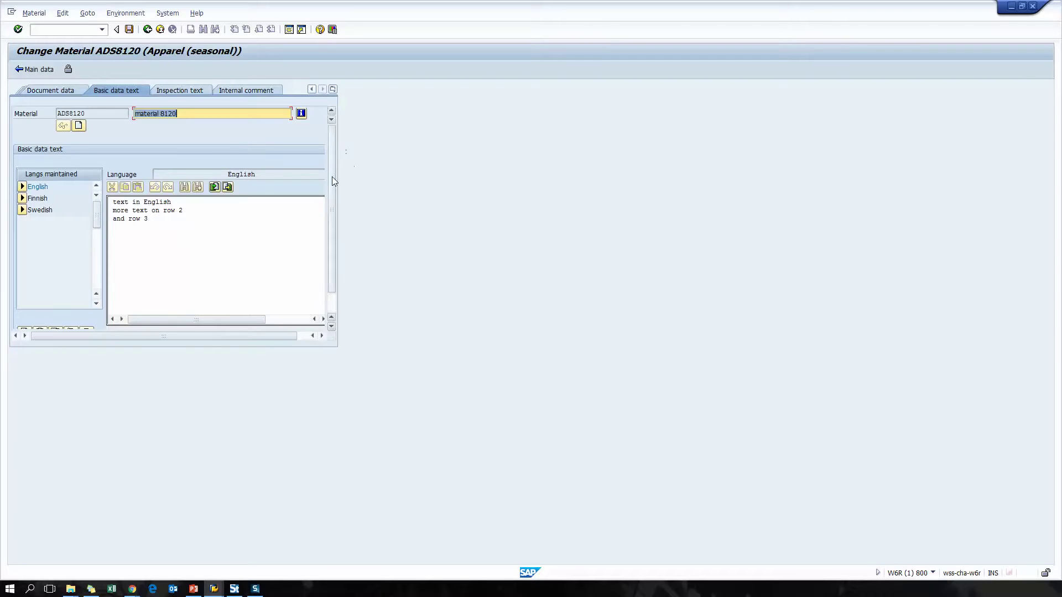
{"action": "scroll", "coordinate": [332, 177], "scroll_direction": "down", "scroll_amount": 2}
- Create a German (DE) long text for ADS8120 and open its empty editor
{"action": "left_click", "coordinate": [25, 308]}
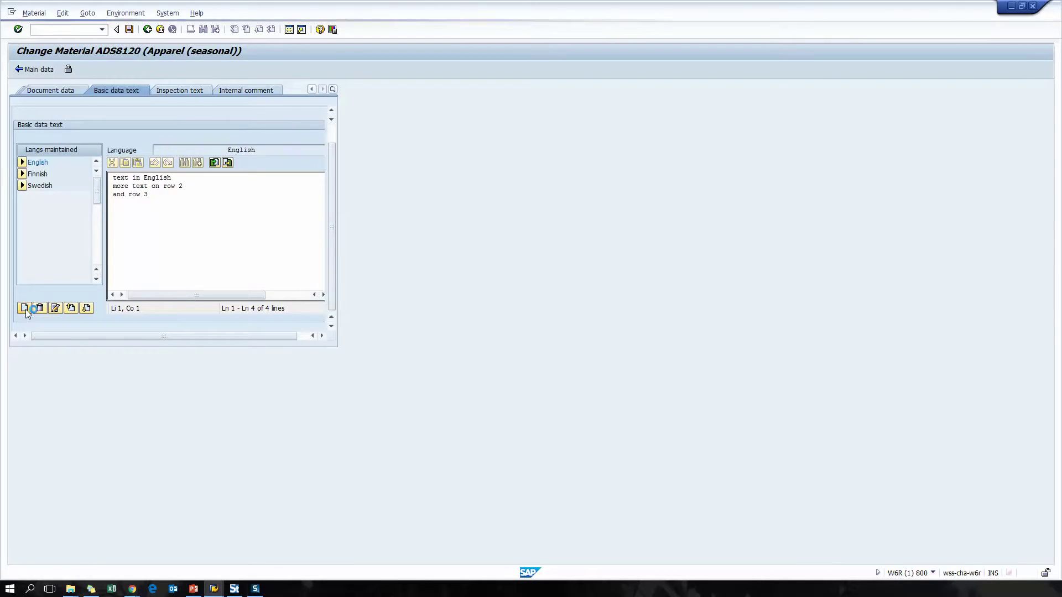
{"action": "left_click", "coordinate": [242, 229]}
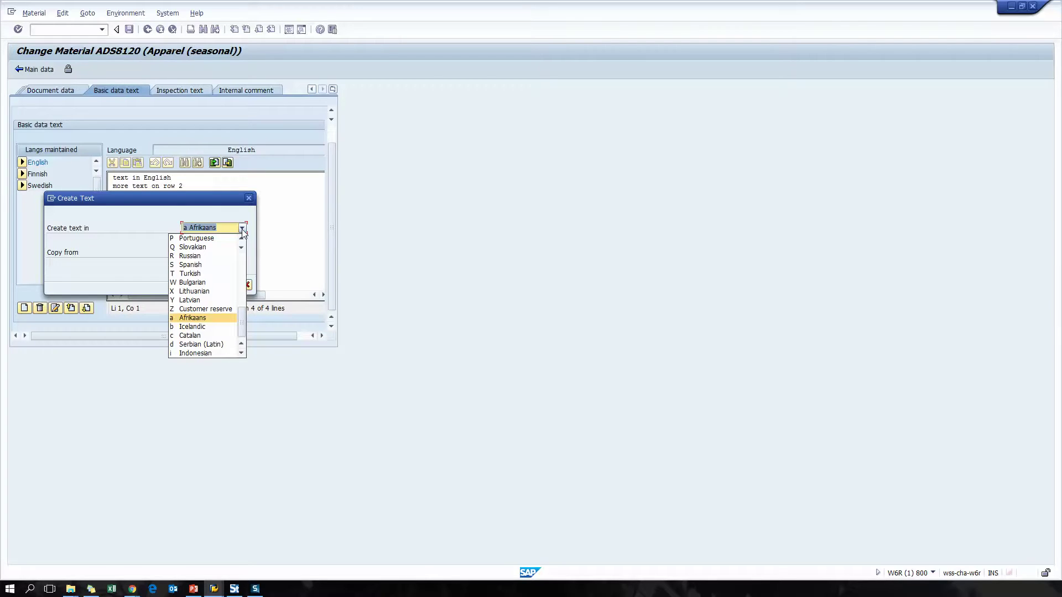
{"action": "left_click_drag", "start_coordinate": [242, 325], "coordinate": [244, 287]}
{"action": "left_click", "coordinate": [197, 264]}
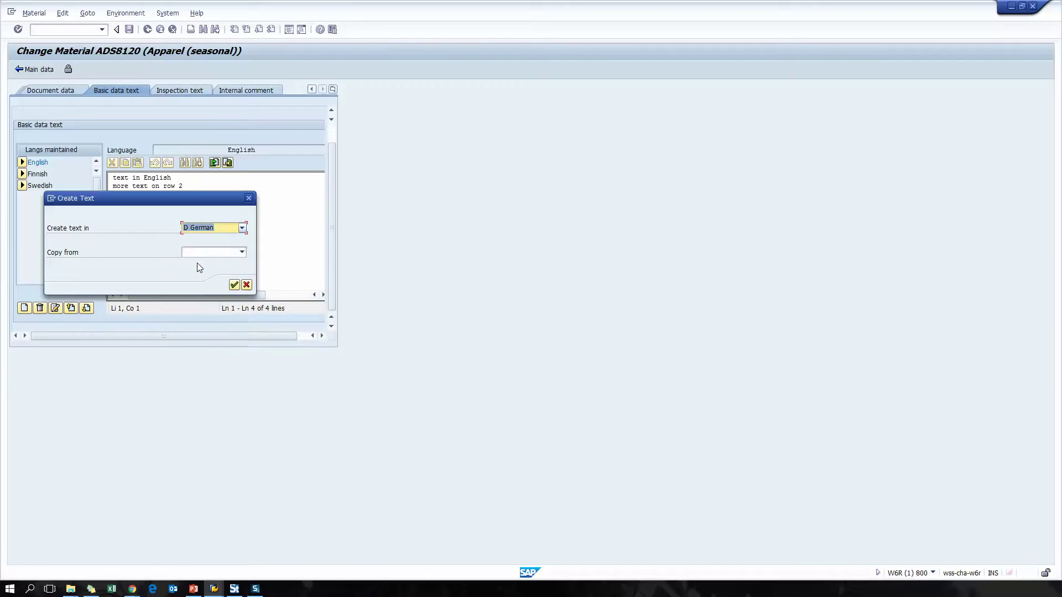
{"action": "left_click", "coordinate": [234, 285]}
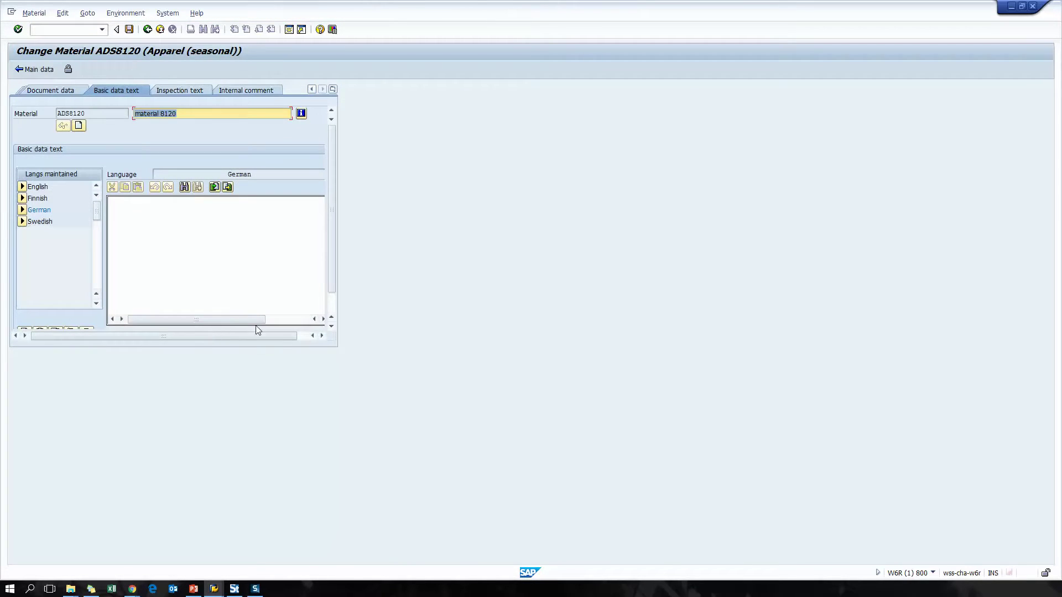
{"action": "scroll", "coordinate": [331, 267], "scroll_direction": "down", "scroll_amount": 1}
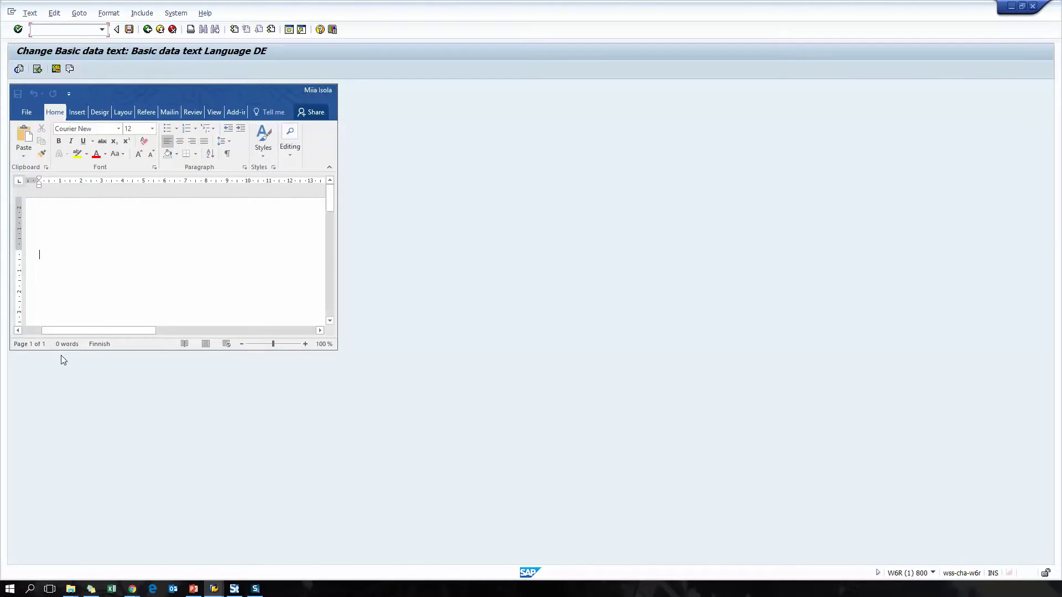
- In the line editor, enter 'test row 1' through 'test row 4' and save the German text
{"action": "left_click", "coordinate": [79, 12]}
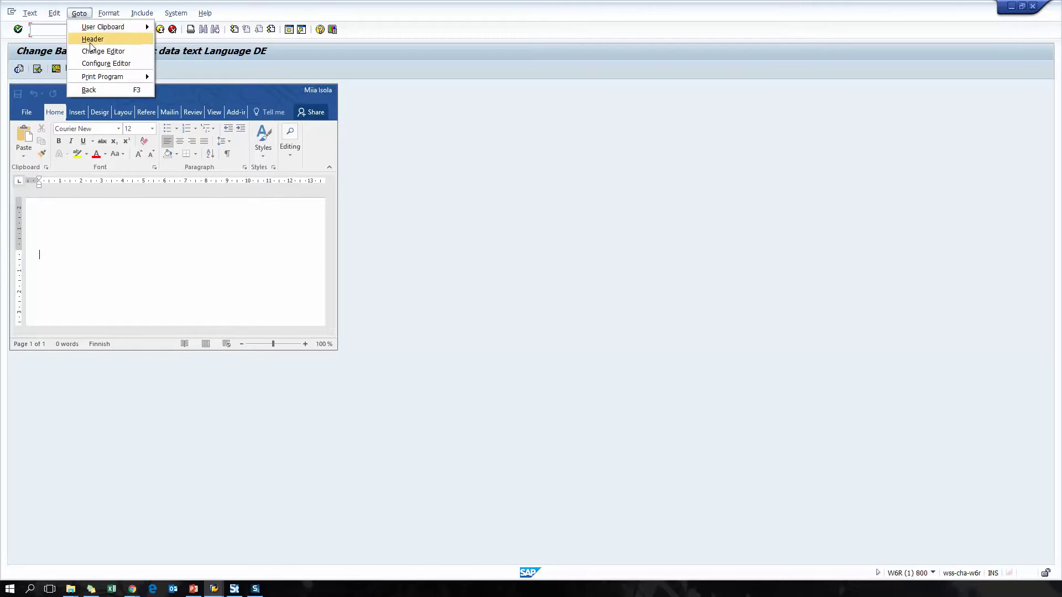
{"action": "left_click", "coordinate": [89, 49]}
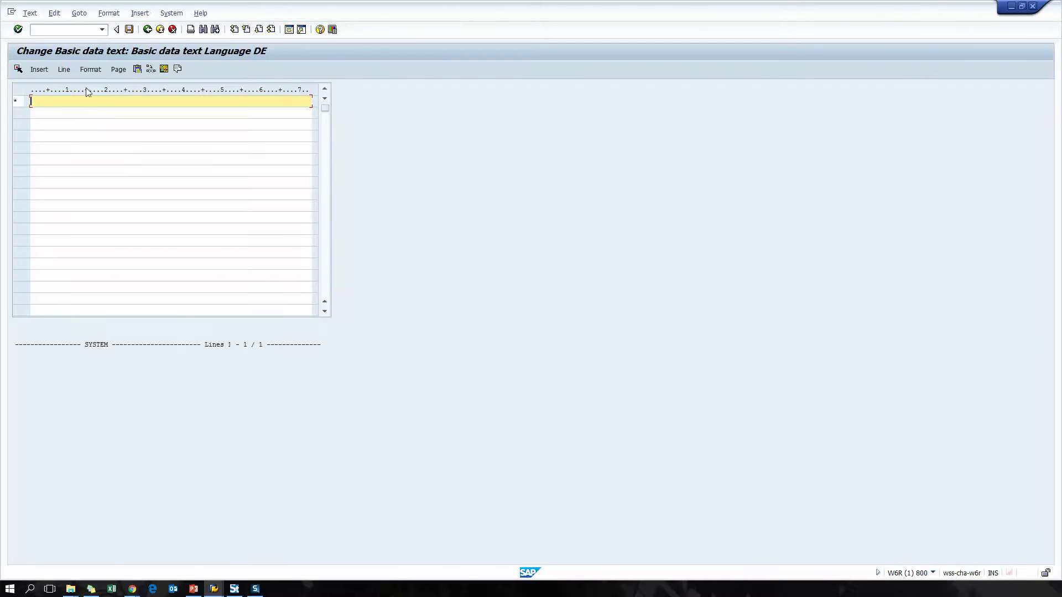
{"action": "key", "text": "Return"}
{"action": "key", "text": "Return"}
{"action": "key", "text": "Return"}
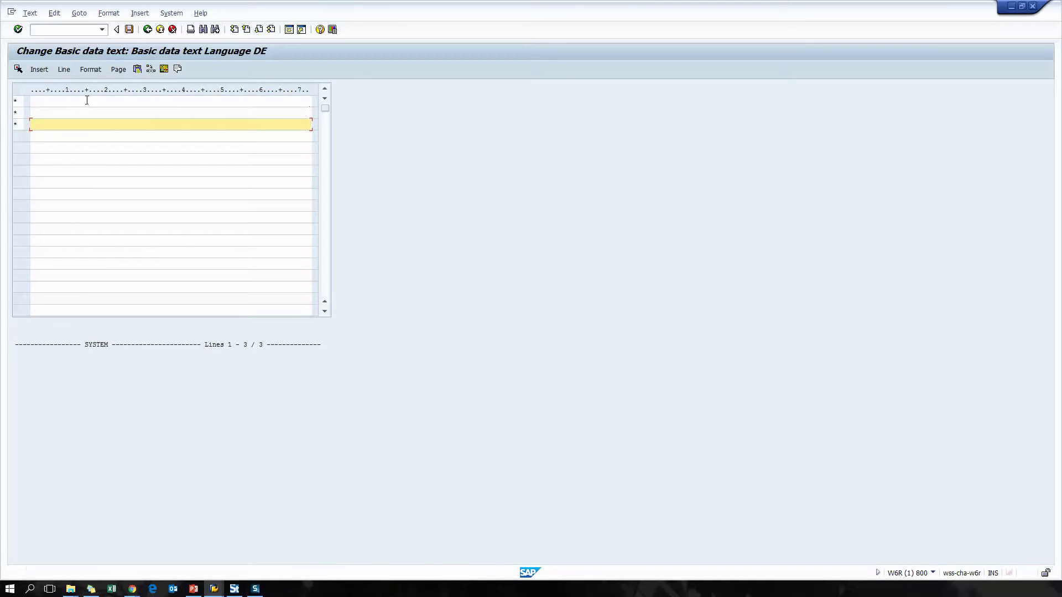
{"action": "left_click", "coordinate": [87, 100]}
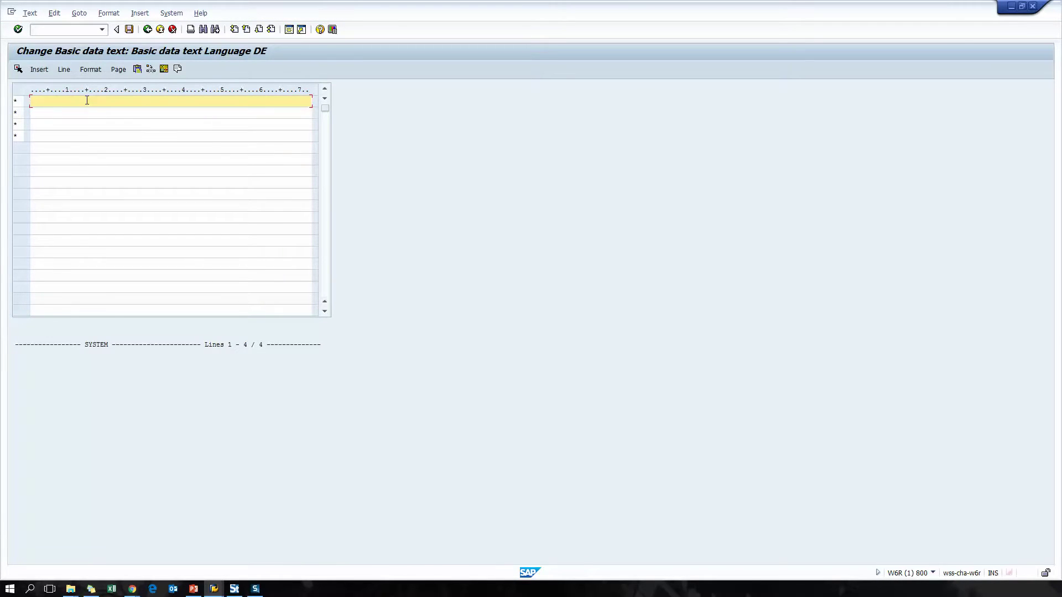
{"action": "key", "text": "Down"}
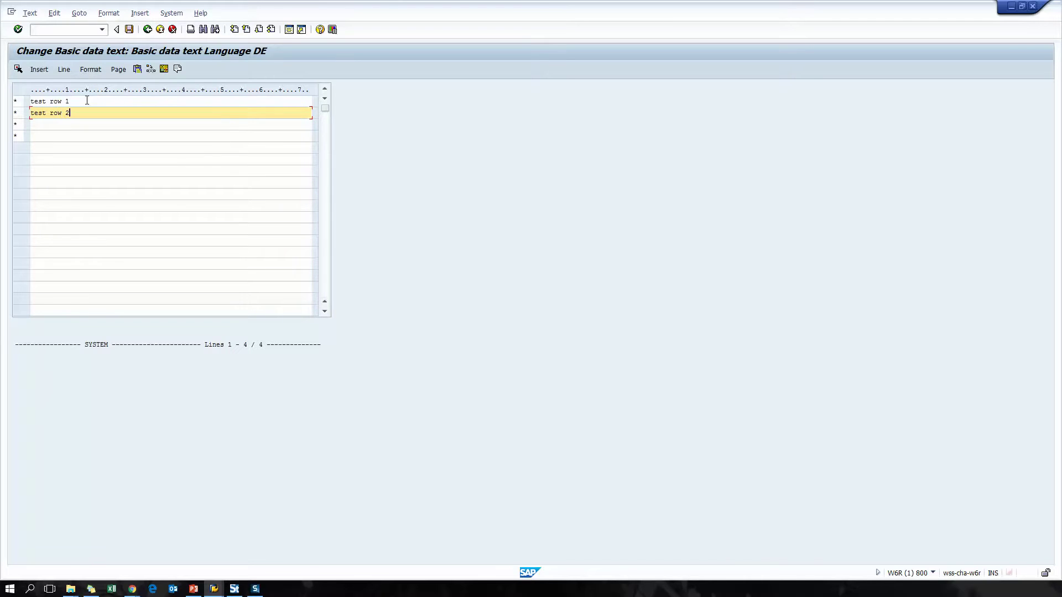
{"action": "left_click", "coordinate": [79, 126]}
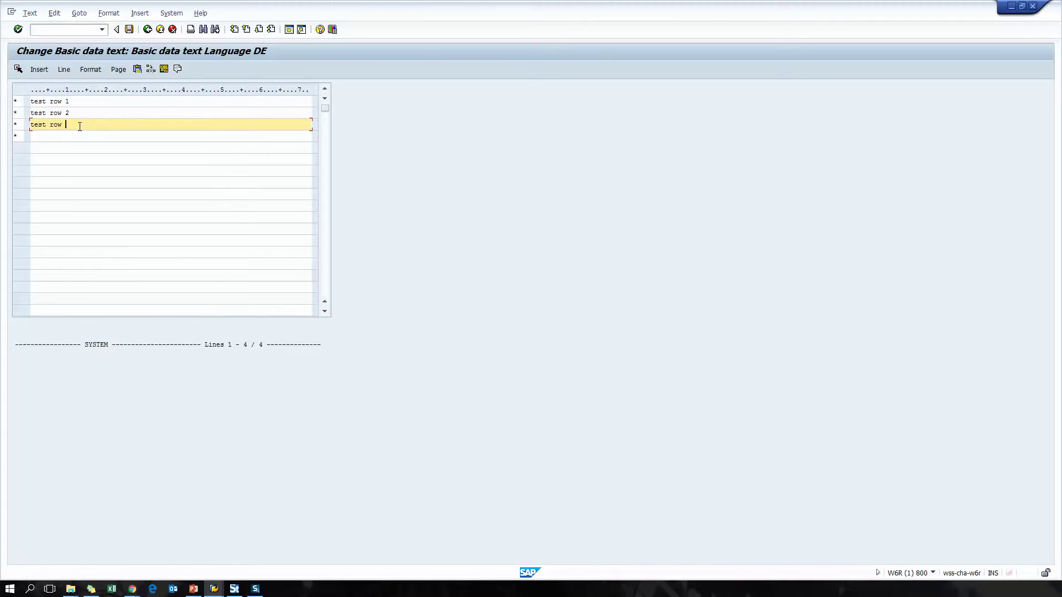
{"action": "left_click", "coordinate": [83, 136]}
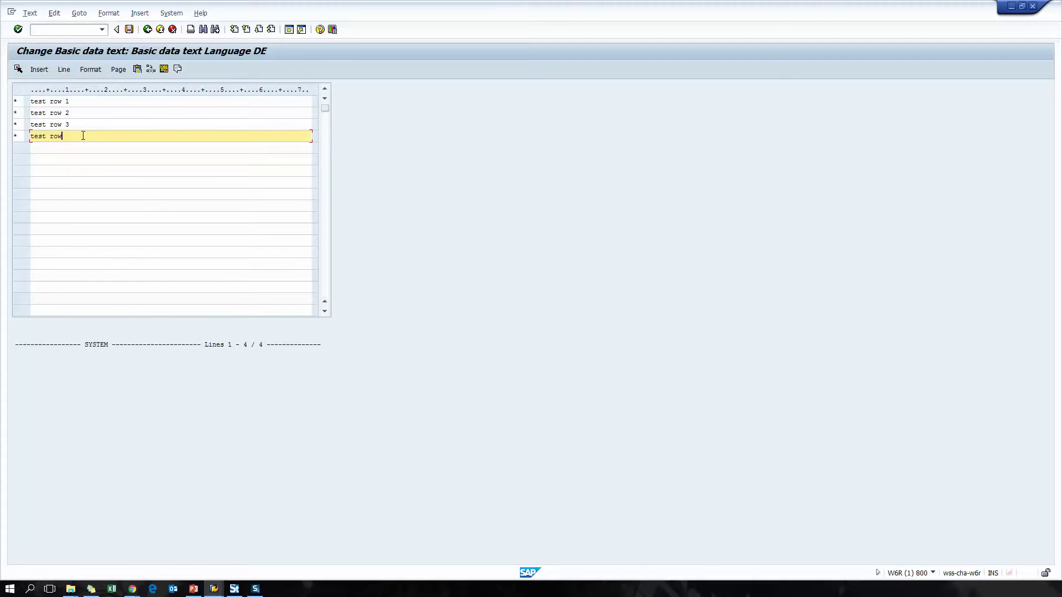
{"action": "left_click", "coordinate": [147, 29]}
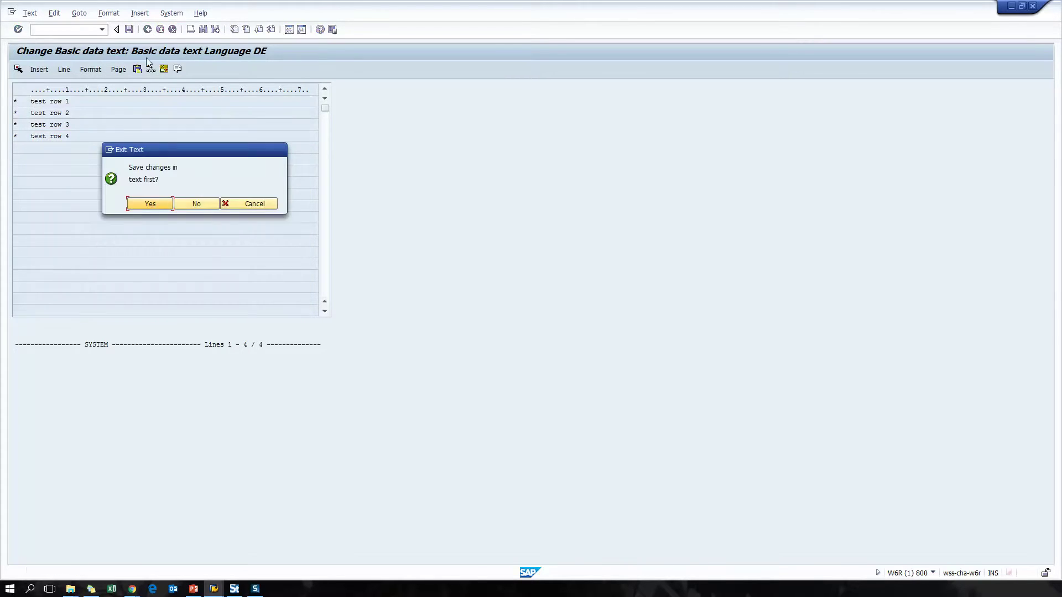
{"action": "left_click", "coordinate": [150, 204]}
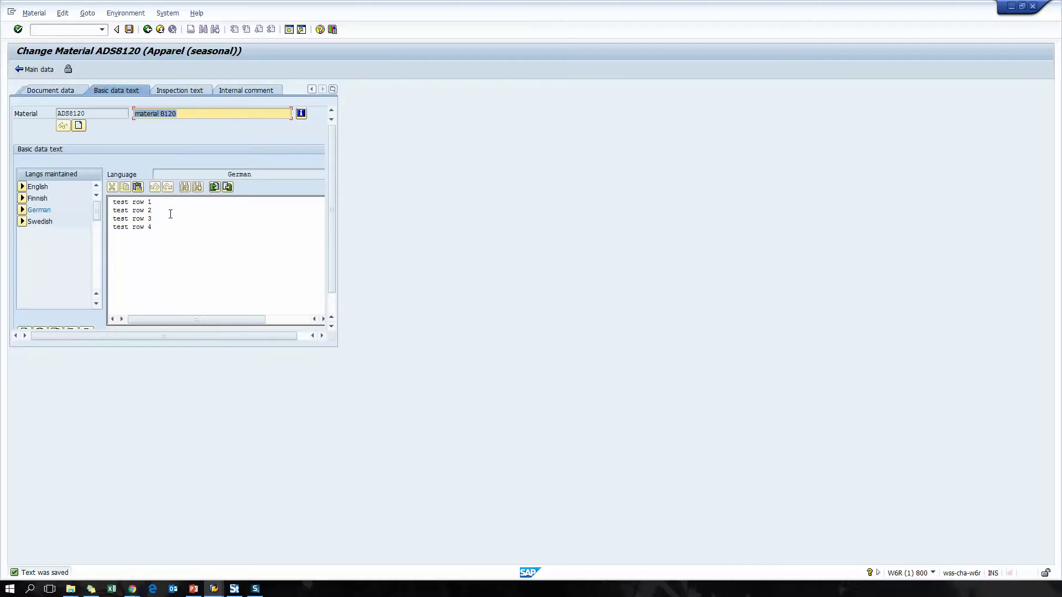
- Return to Basic data 1 and save material ADS8120, ending the recording
{"action": "left_click", "coordinate": [147, 28]}
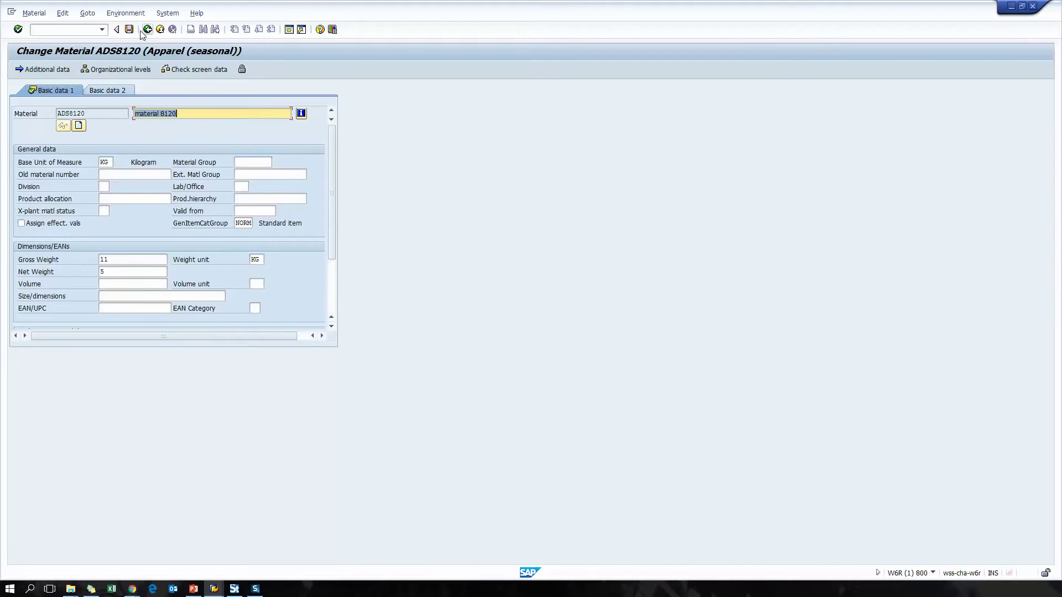
{"action": "left_click", "coordinate": [129, 31]}
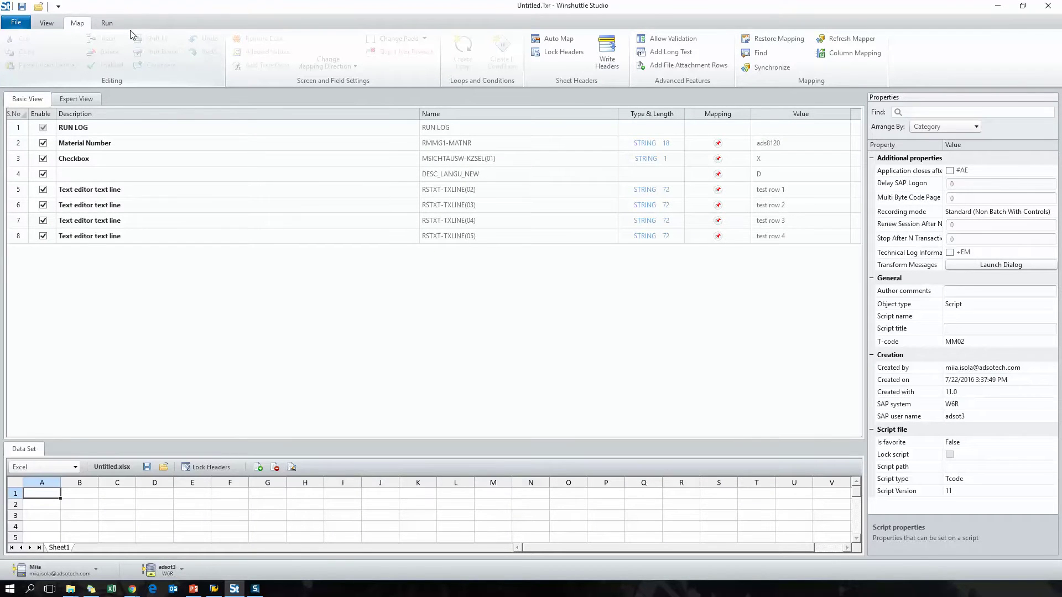
- Map material number, language and text lines 1–4 to columns A–F, and RUN LOG to H
{"action": "left_click_drag", "start_coordinate": [48, 496], "coordinate": [157, 143]}
{"action": "left_click_drag", "start_coordinate": [130, 497], "coordinate": [157, 174]}
{"action": "left_click_drag", "start_coordinate": [213, 491], "coordinate": [196, 211]}
{"action": "left_click_drag", "start_coordinate": [448, 497], "coordinate": [242, 224]}
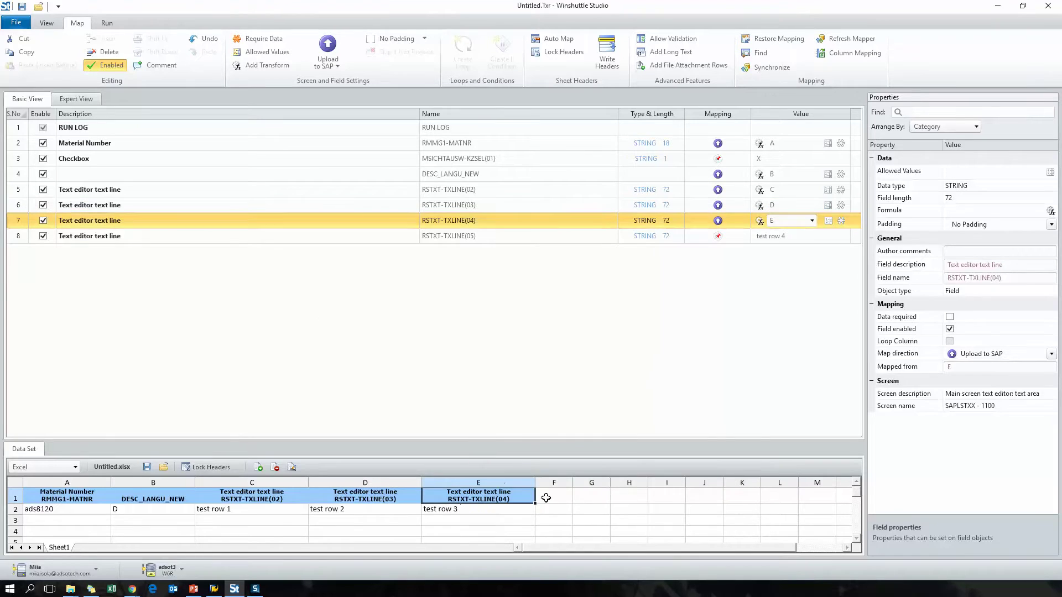
{"action": "left_click_drag", "start_coordinate": [164, 247], "coordinate": [160, 241]}
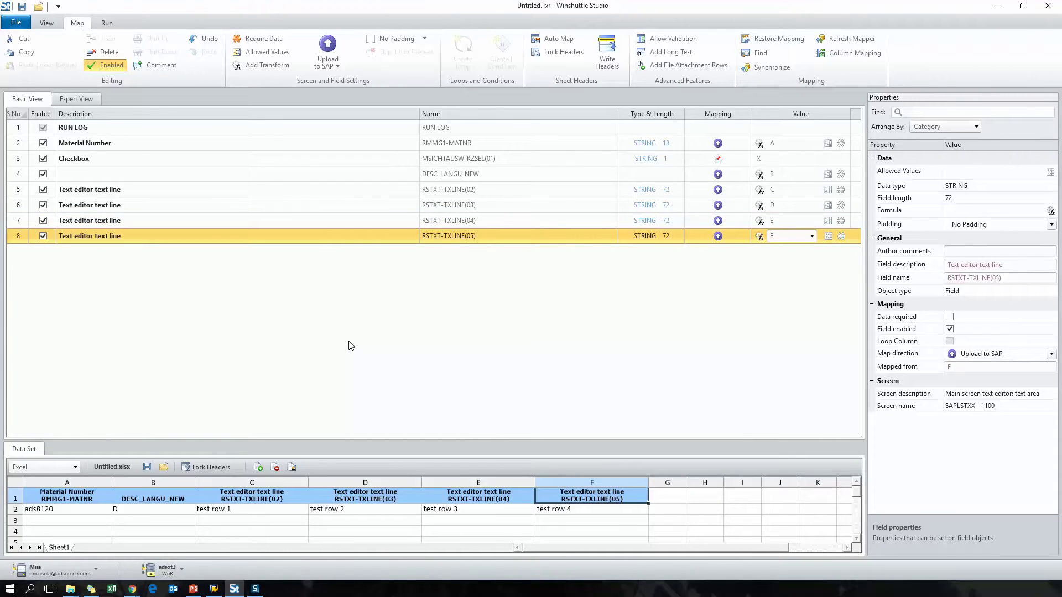
{"action": "left_click_drag", "start_coordinate": [387, 131], "coordinate": [714, 501]}
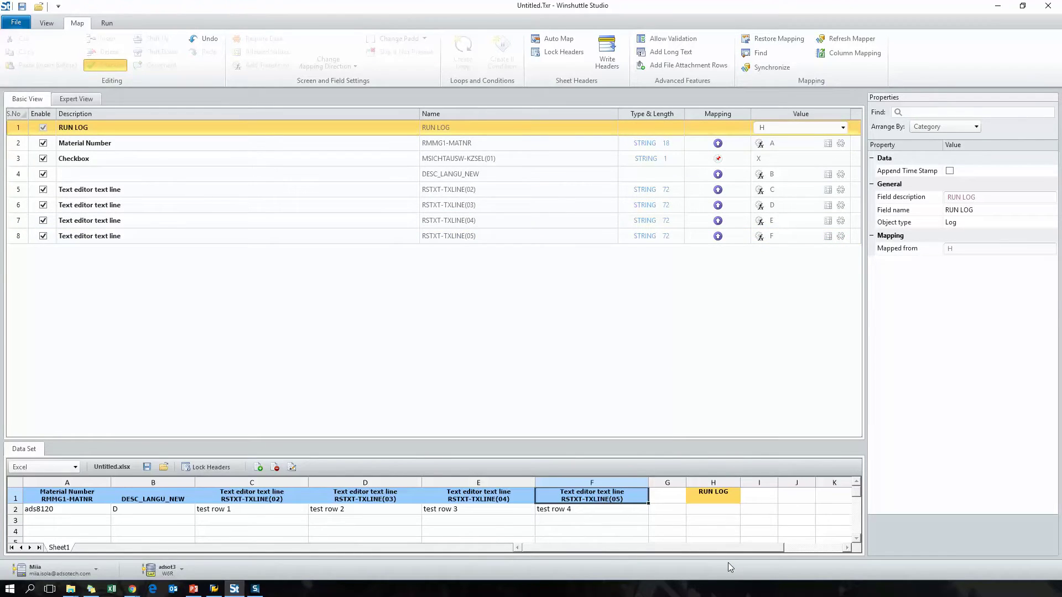
- Save both the script and data file as MM02_longtext_t2
{"action": "left_click", "coordinate": [22, 7]}
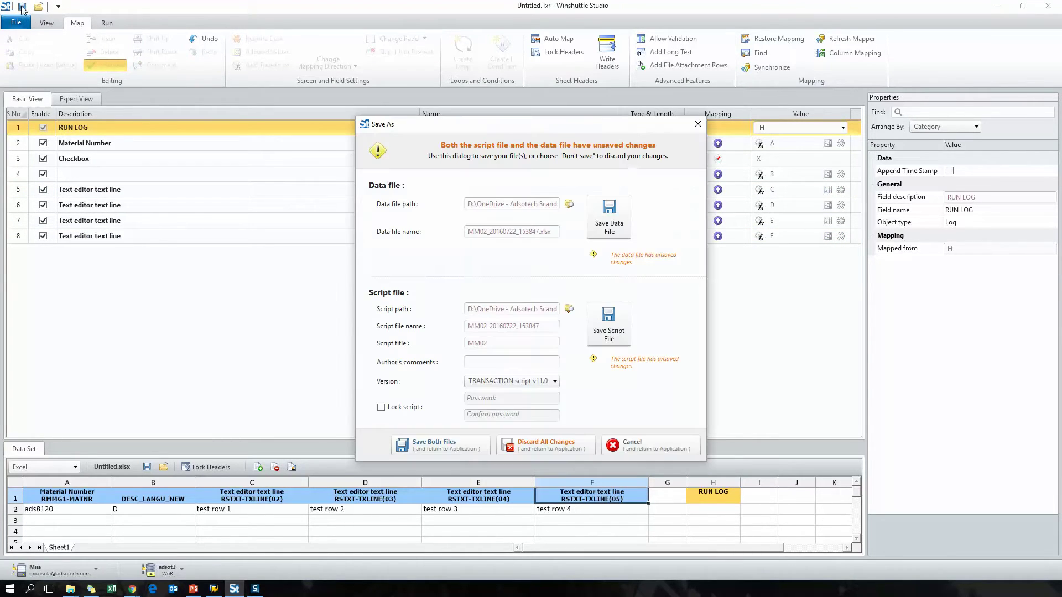
{"action": "left_click_drag", "start_coordinate": [545, 231], "coordinate": [428, 227]}
{"action": "type", "text": "MM0"}
{"action": "left_click_drag", "start_coordinate": [521, 231], "coordinate": [473, 231]}
{"action": "key", "text": "ctrl+c"}
{"action": "left_click_drag", "start_coordinate": [545, 326], "coordinate": [470, 326]}
{"action": "key", "text": "ctrl+v"}
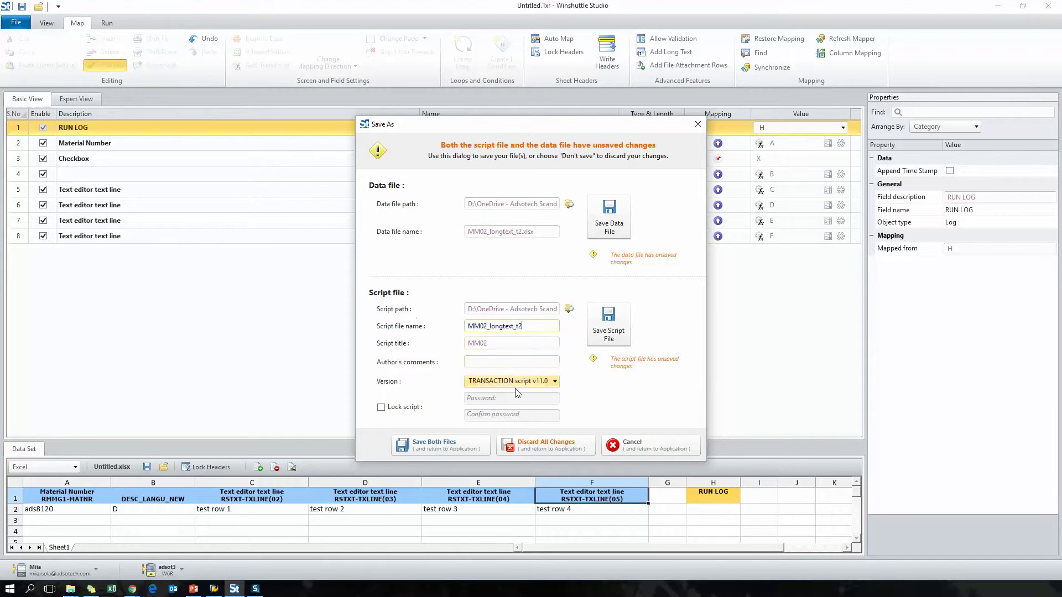
{"action": "left_click", "coordinate": [452, 442]}
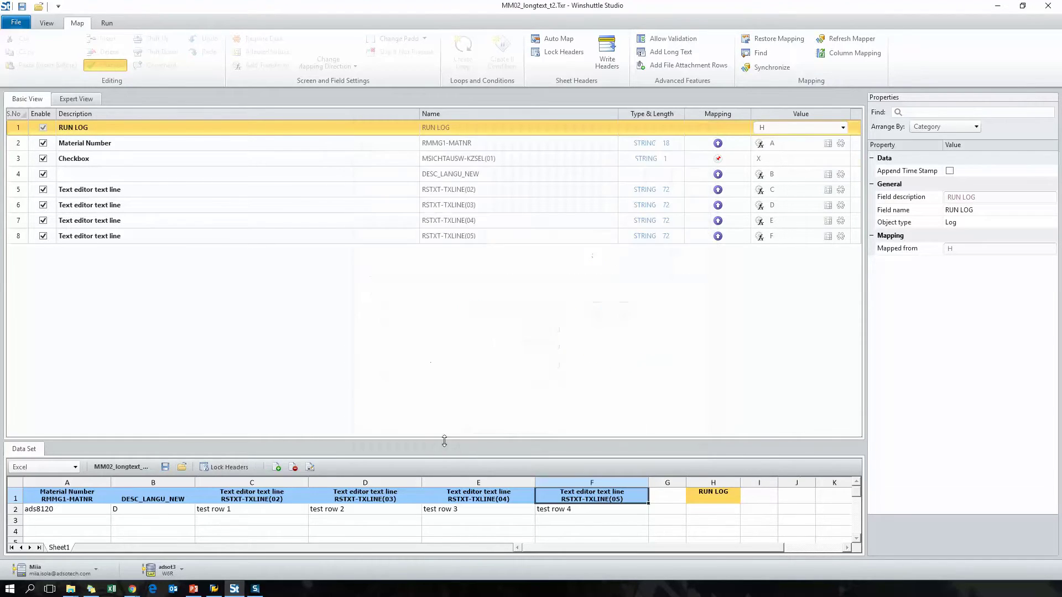
- Fill material numbers ads8120–ads8123 down column A to row 5
{"action": "left_click", "coordinate": [107, 23]}
{"action": "left_click", "coordinate": [70, 146]}
{"action": "left_click_drag", "start_coordinate": [104, 145], "coordinate": [105, 176]}
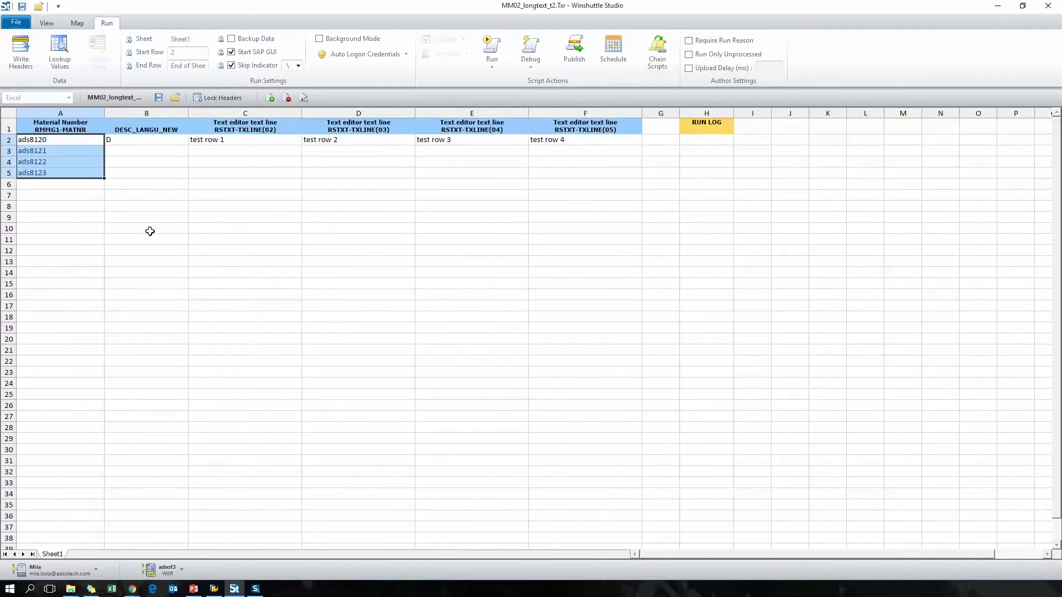
- Copy row 2's language and text lines down to row 5 and run the upload: 4 successful runs
{"action": "left_click", "coordinate": [157, 140]}
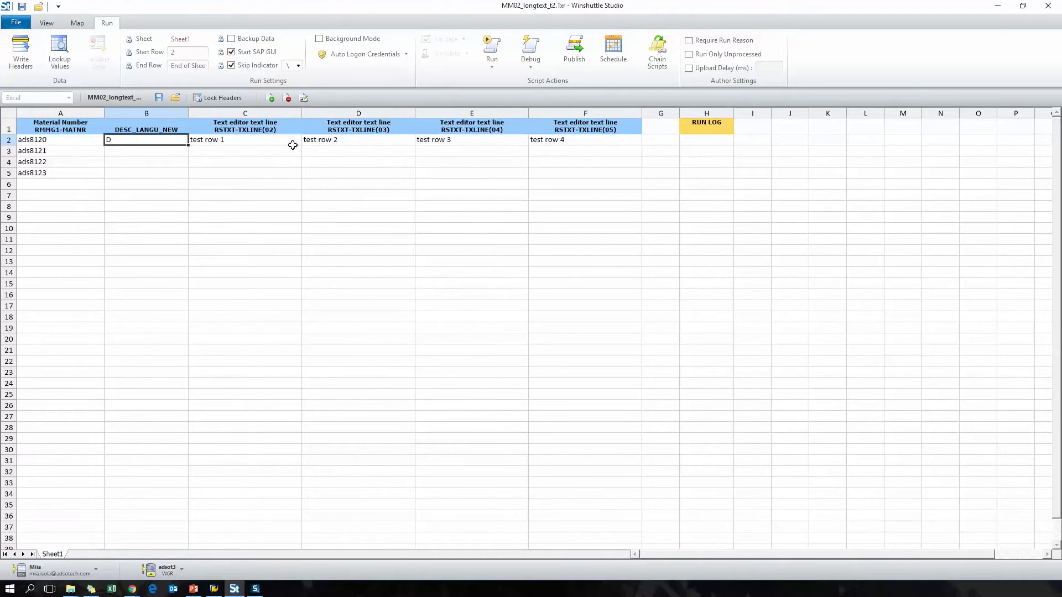
{"action": "left_click", "coordinate": [619, 146], "text": "shift"}
{"action": "left_click_drag", "start_coordinate": [641, 145], "coordinate": [643, 177]}
{"action": "left_click", "coordinate": [505, 240]}
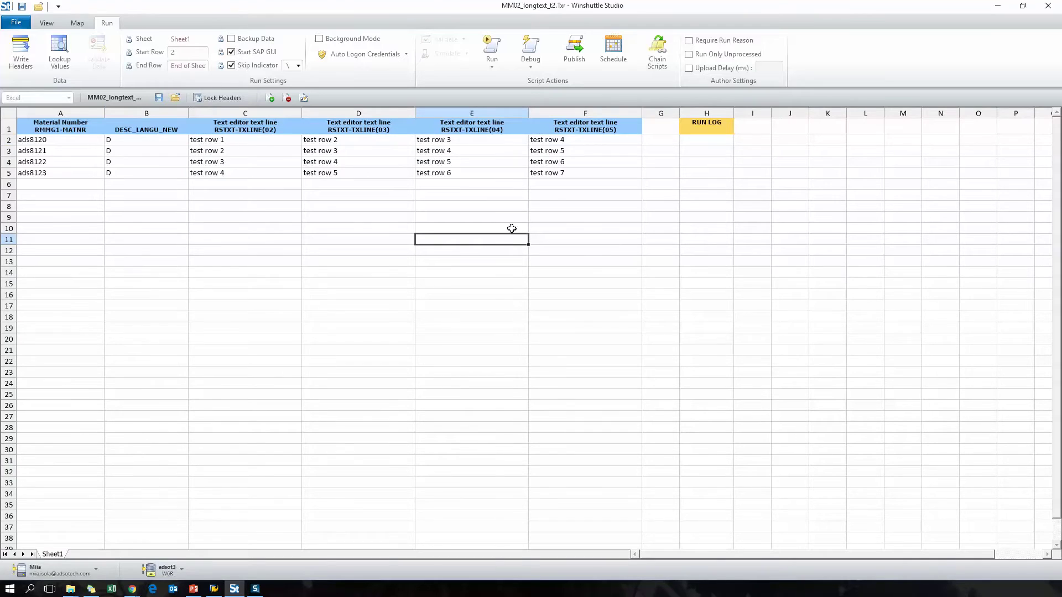
{"action": "left_click", "coordinate": [491, 47]}
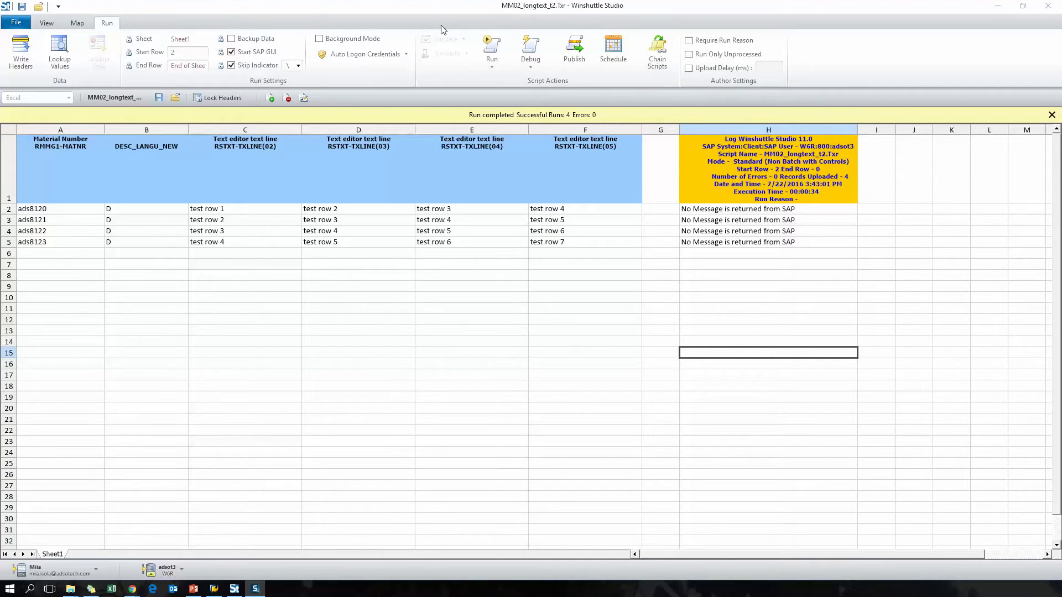
{"action": "left_click", "coordinate": [76, 23]}
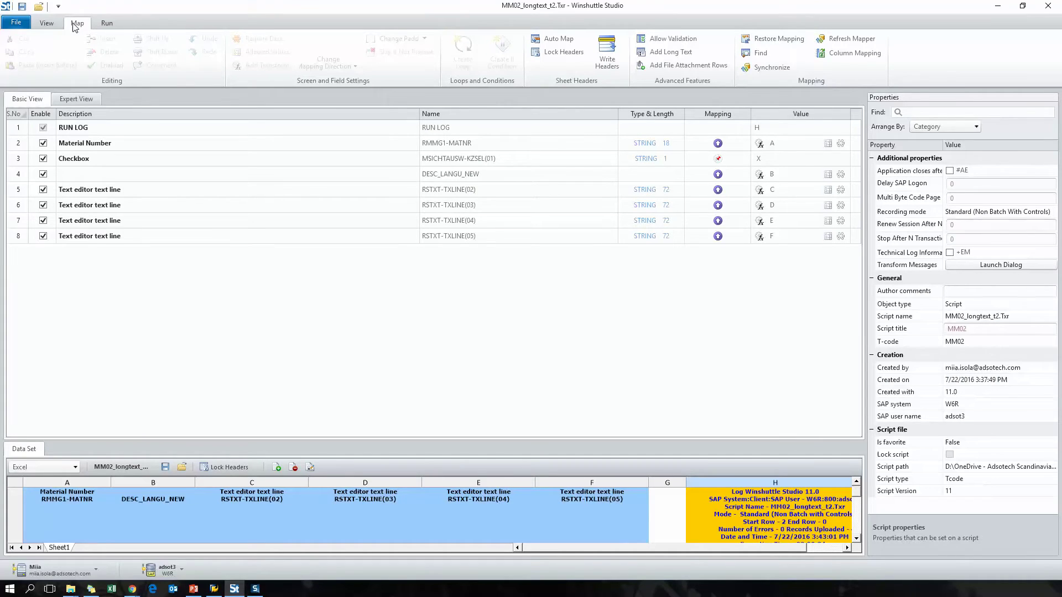
- In Expert View, delete rows 27–28: the SAPLSTXX 2102 Editor (Word) screen and its =XEDC OK code
{"action": "left_click", "coordinate": [86, 99]}
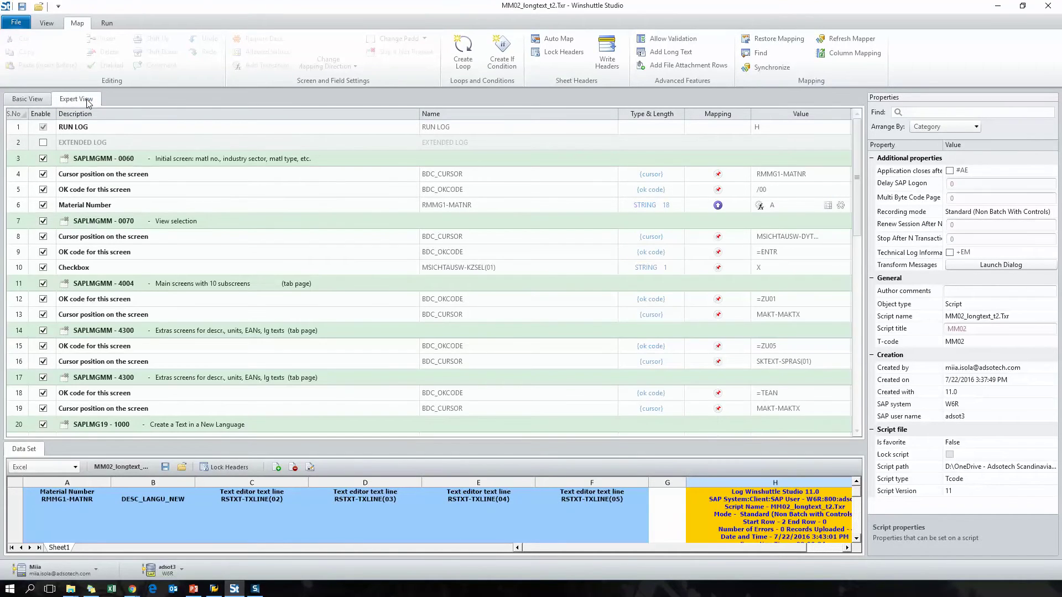
{"action": "scroll", "coordinate": [275, 273], "scroll_direction": "down", "scroll_amount": 5}
{"action": "scroll", "coordinate": [276, 273], "scroll_direction": "down", "scroll_amount": 2}
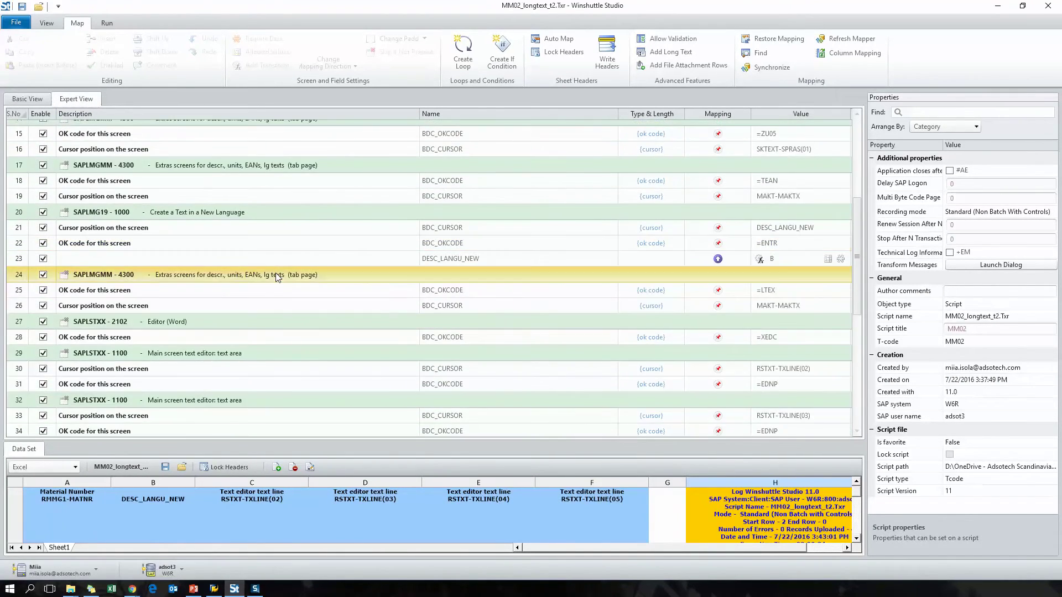
{"action": "left_click", "coordinate": [23, 324]}
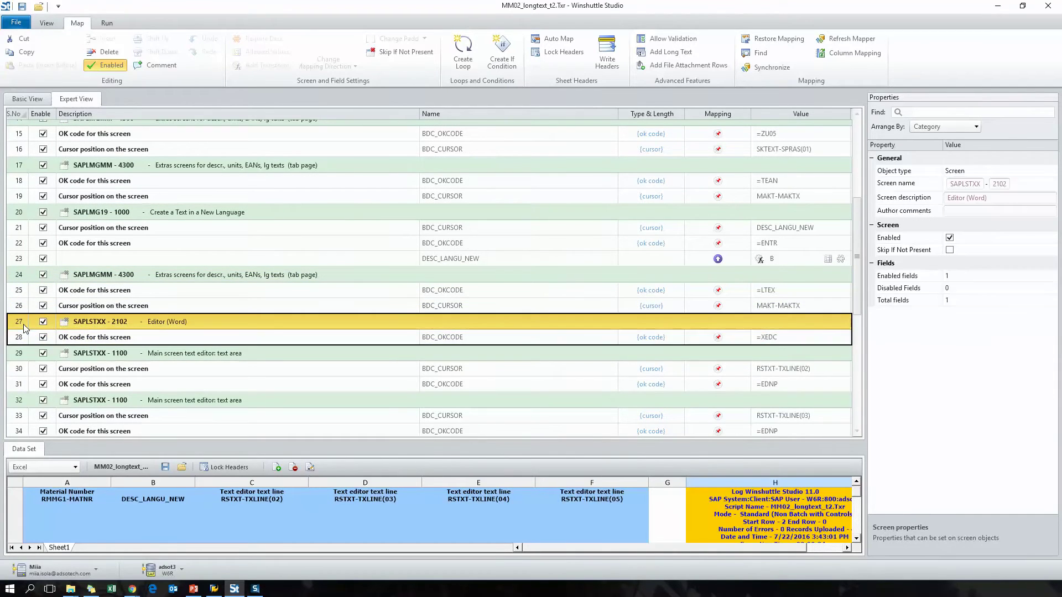
{"action": "left_click", "coordinate": [17, 339], "text": "shift"}
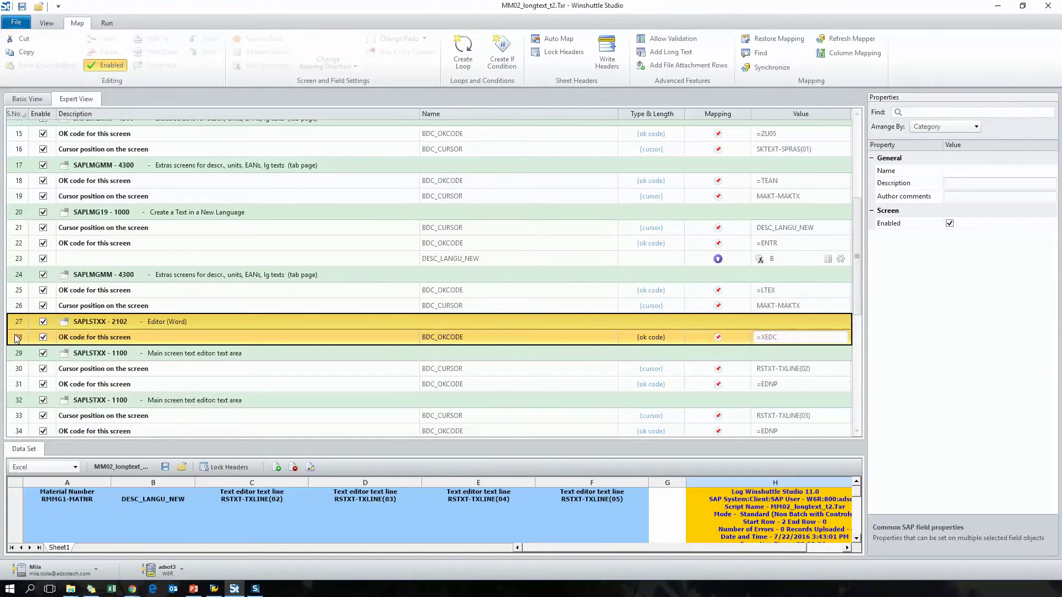
{"action": "right_click", "coordinate": [16, 339]}
{"action": "left_click", "coordinate": [53, 410]}
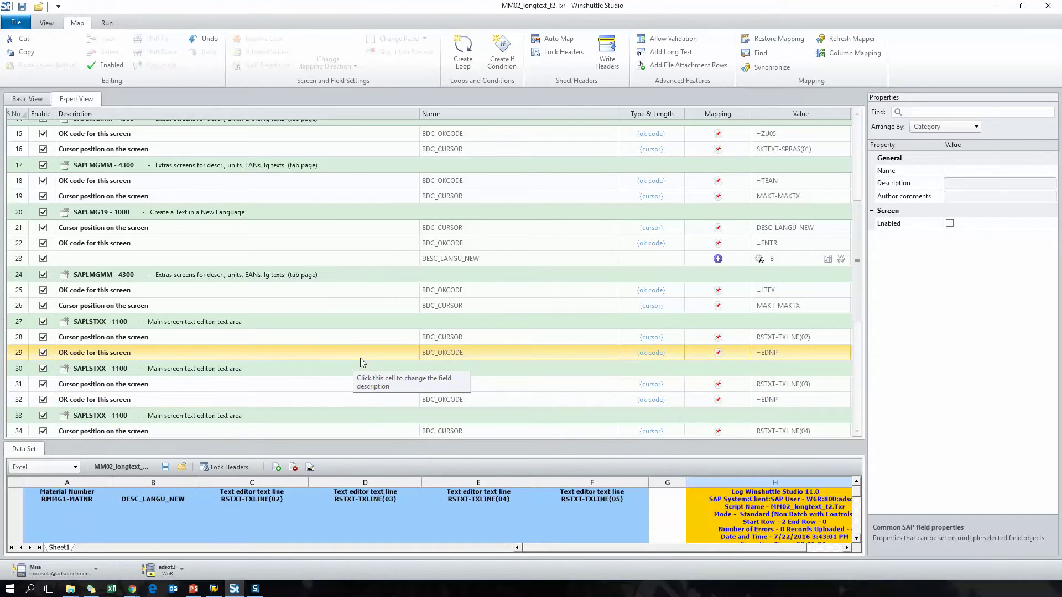
- Enable the EXTENDED LOG field, map it to column G, and return to the Run data sheet
{"action": "scroll", "coordinate": [320, 280], "scroll_direction": "up", "scroll_amount": 5}
{"action": "left_click", "coordinate": [45, 143]}
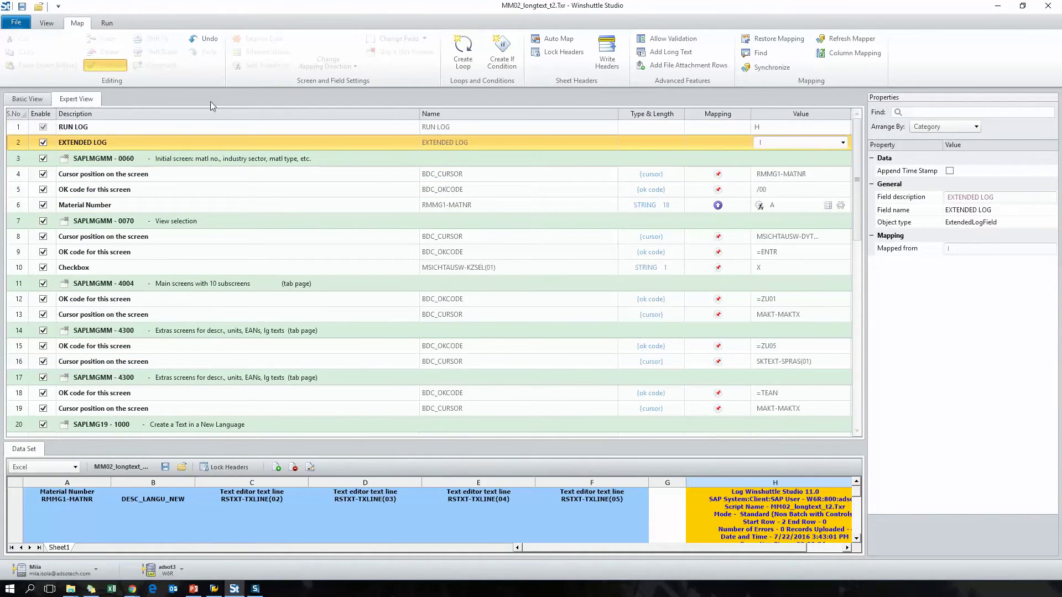
{"action": "left_click", "coordinate": [36, 99]}
{"action": "left_click_drag", "start_coordinate": [554, 145], "coordinate": [667, 511]}
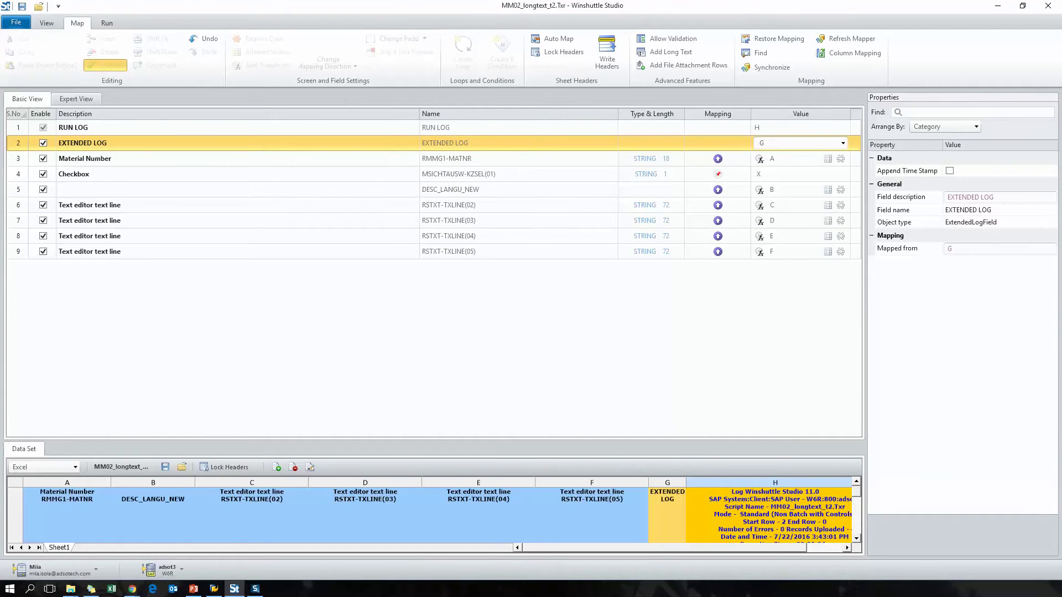
{"action": "left_click", "coordinate": [107, 24]}
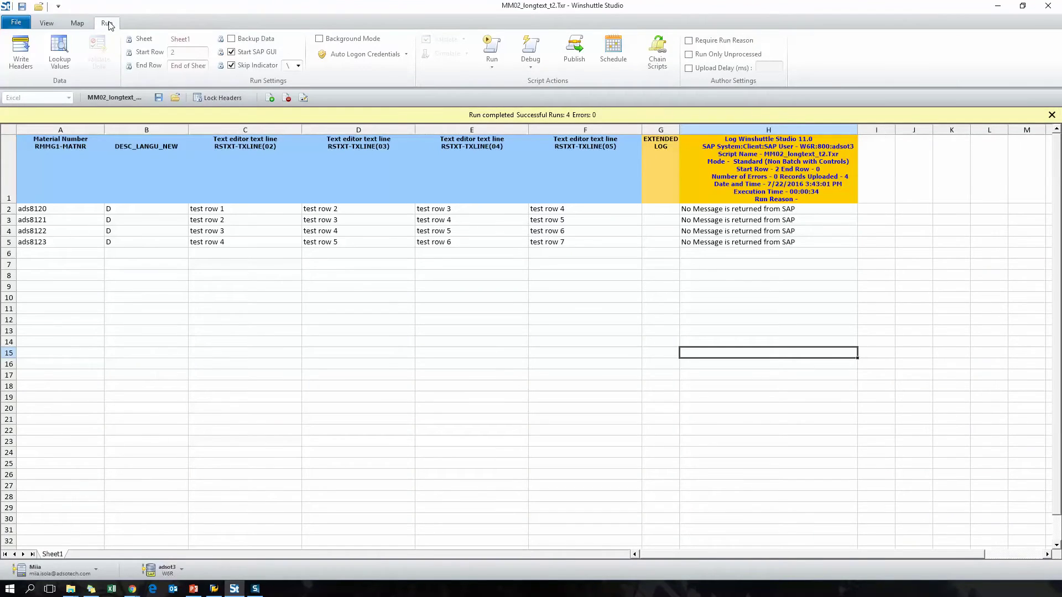
- Clear the old log text in H1:H7 and rerun the upload
{"action": "left_click", "coordinate": [1052, 115]}
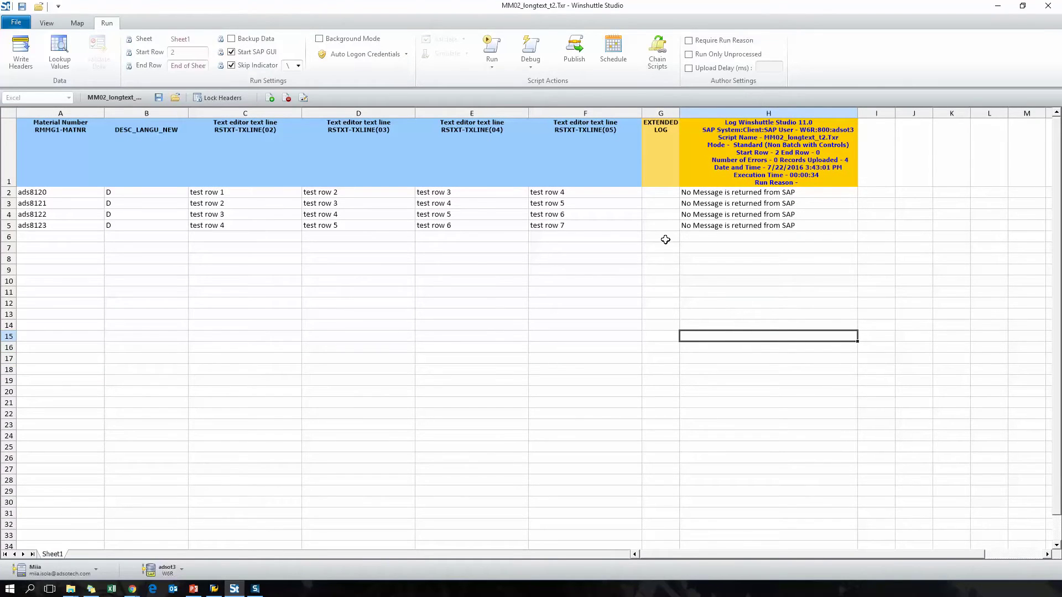
{"action": "left_click_drag", "start_coordinate": [691, 160], "coordinate": [709, 254]}
{"action": "key", "text": "Delete"}
{"action": "left_click", "coordinate": [709, 251]}
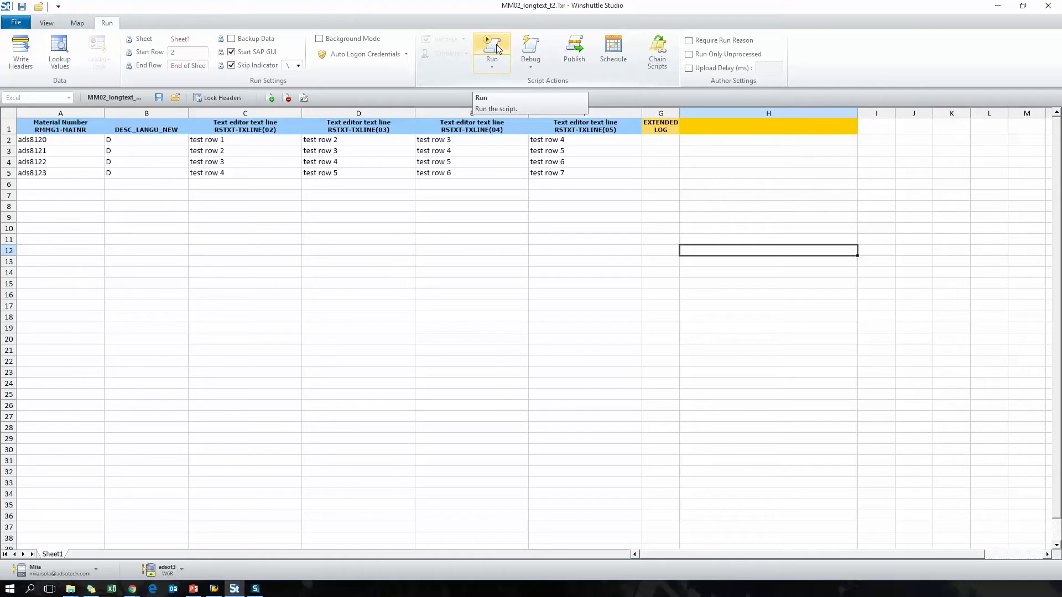
{"action": "left_click", "coordinate": [491, 49]}
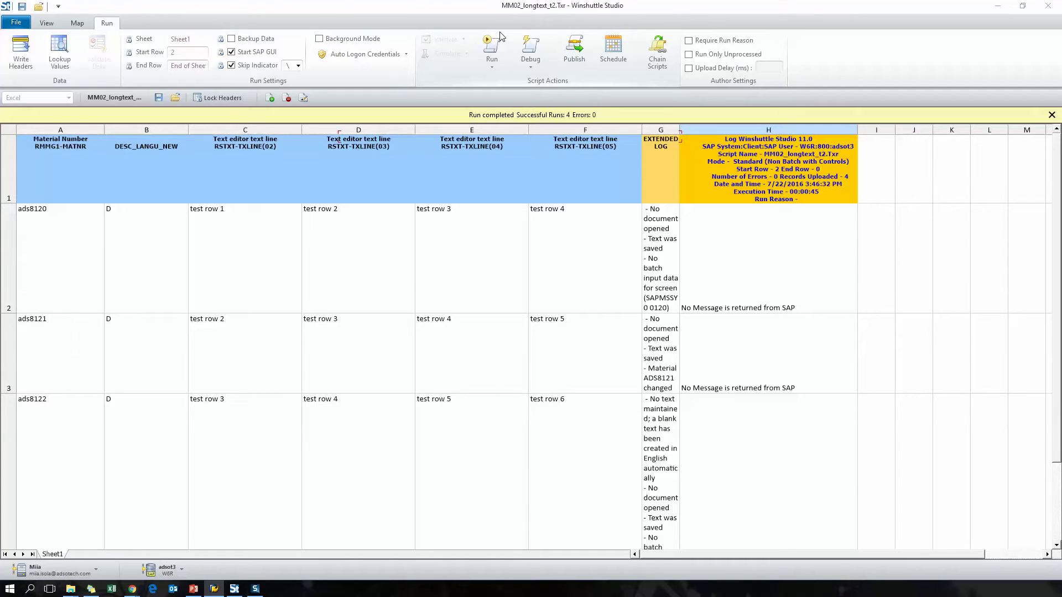
- Widen column G and auto-fit row heights so the extended log messages show
{"action": "left_click_drag", "start_coordinate": [680, 133], "coordinate": [822, 132]}
{"action": "scroll", "coordinate": [16, 293], "scroll_direction": "down", "scroll_amount": 3}
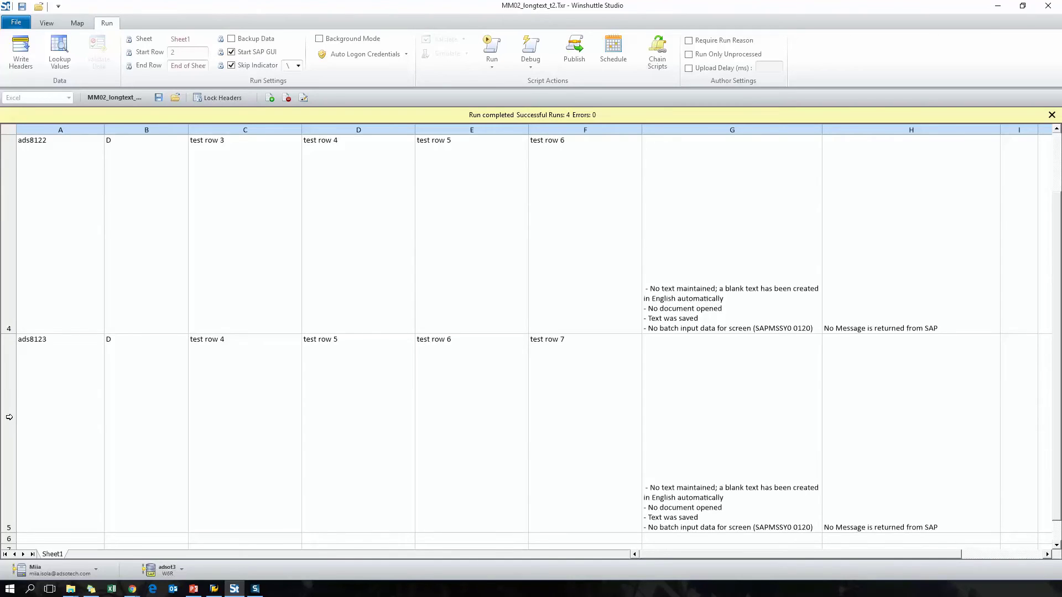
{"action": "key", "text": "ctrl+a"}
{"action": "double_click", "coordinate": [9, 333]}
{"action": "left_click", "coordinate": [338, 344]}
{"action": "scroll", "coordinate": [754, 329], "scroll_direction": "up", "scroll_amount": 3}
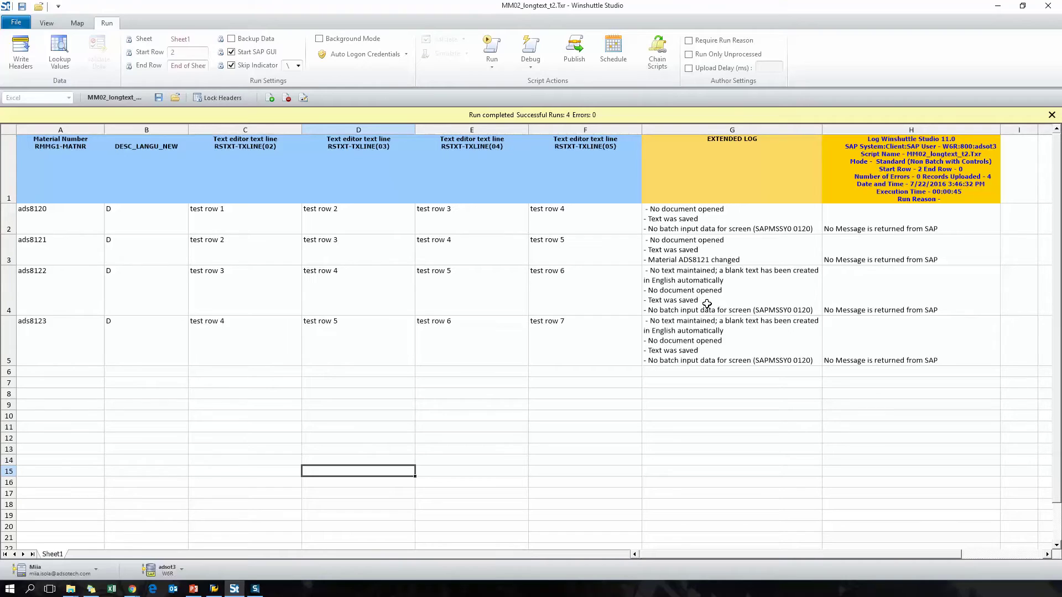
{"action": "key", "text": "alt+Tab"}
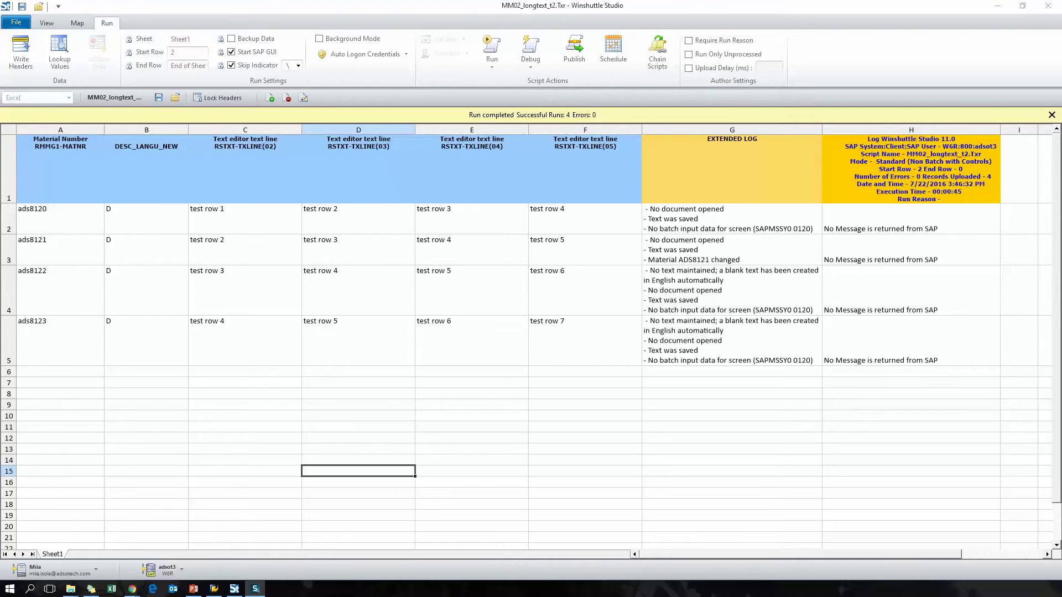
- Create a new transaction script from an SAP recording with transaction code mm02 and start recording
{"action": "left_click", "coordinate": [16, 22]}
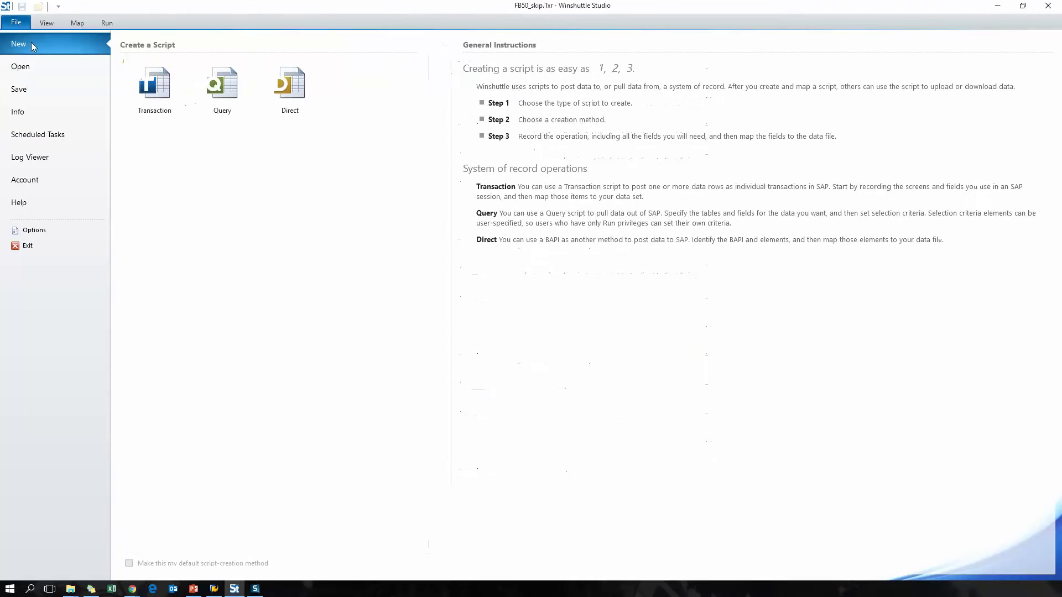
{"action": "left_click", "coordinate": [153, 111]}
{"action": "left_click", "coordinate": [165, 210]}
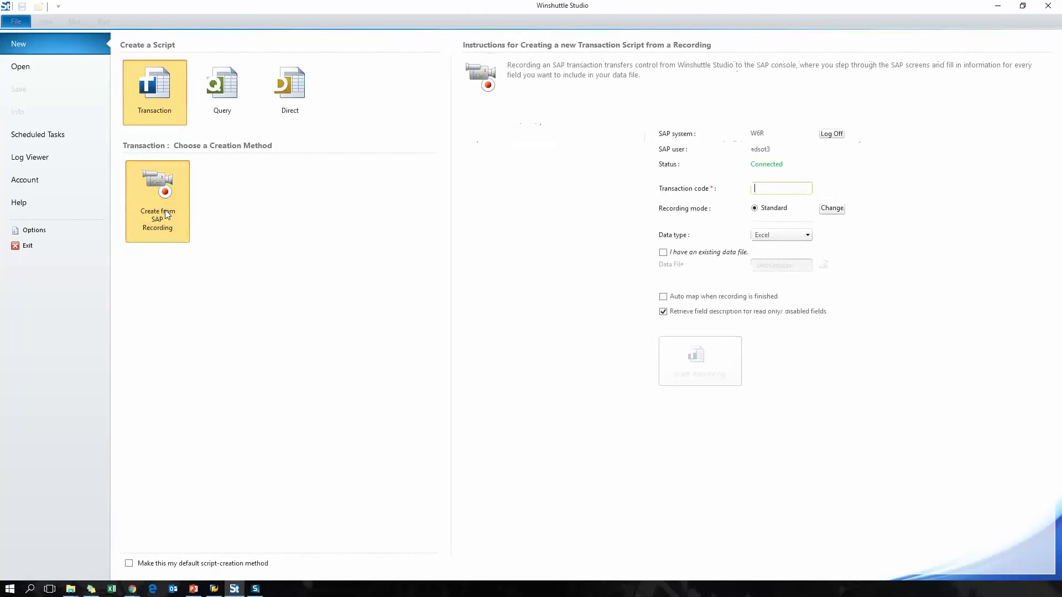
{"action": "type", "text": "mm02"}
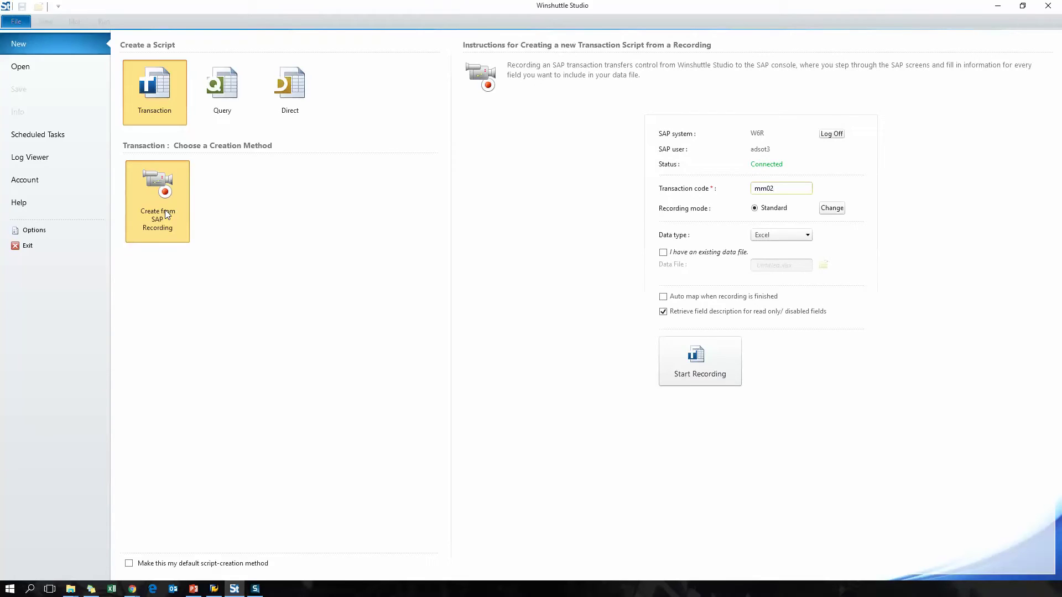
{"action": "left_click", "coordinate": [708, 372]}
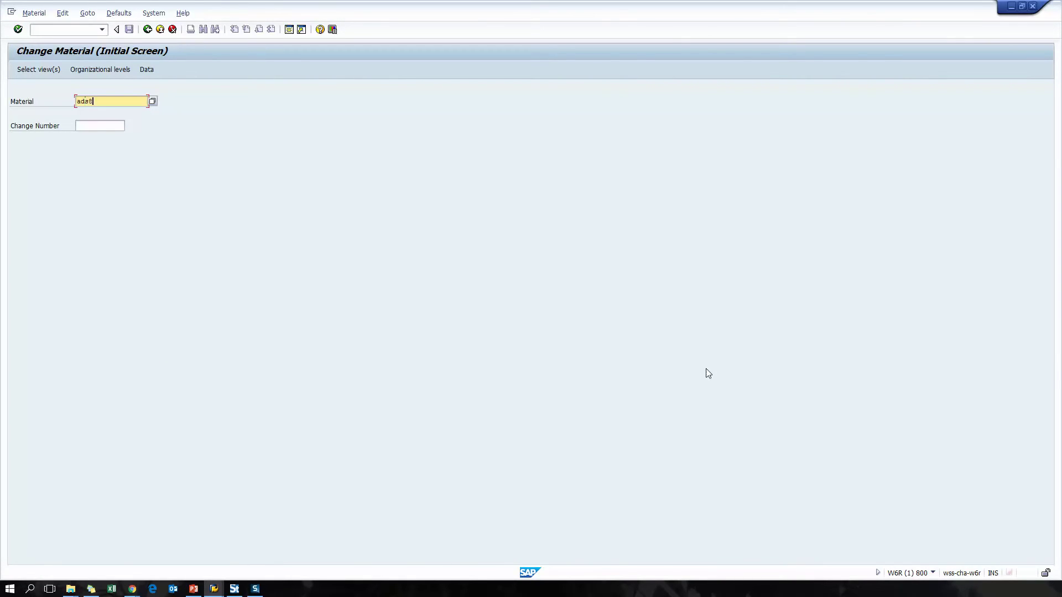
- Open material ADS8111 in the Basic Data 1 and Basic data 2 views and save it
{"action": "key", "text": "Return"}
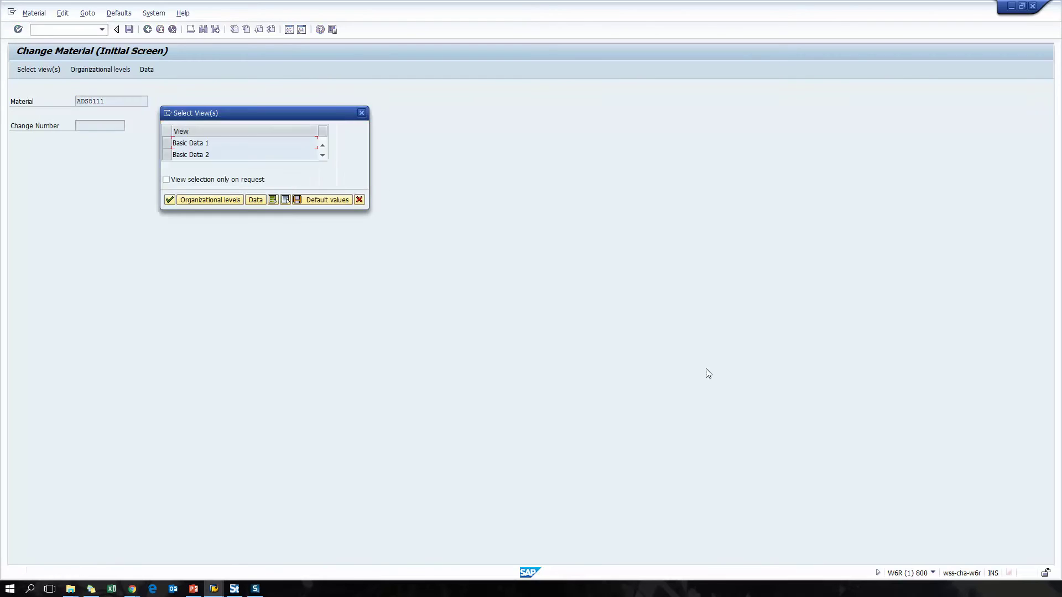
{"action": "left_click", "coordinate": [165, 142]}
{"action": "left_click", "coordinate": [170, 199]}
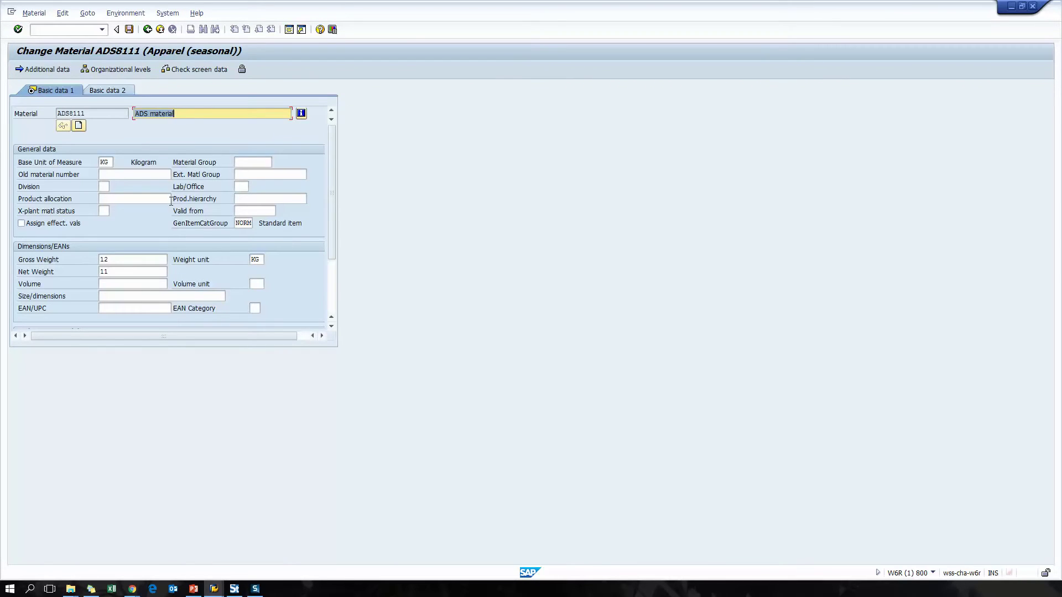
{"action": "left_click", "coordinate": [117, 90]}
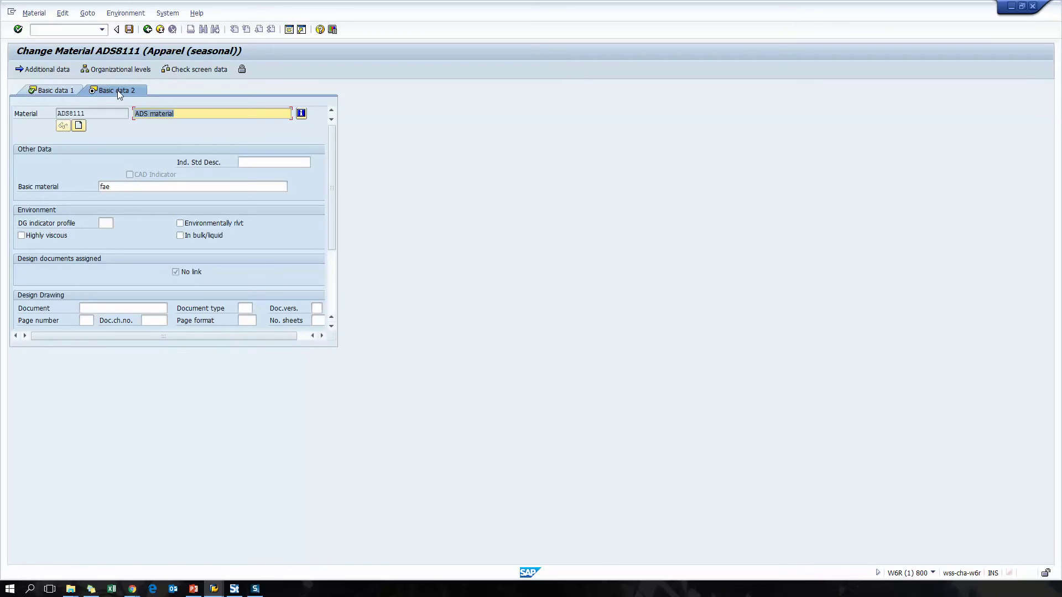
{"action": "left_click", "coordinate": [129, 29]}
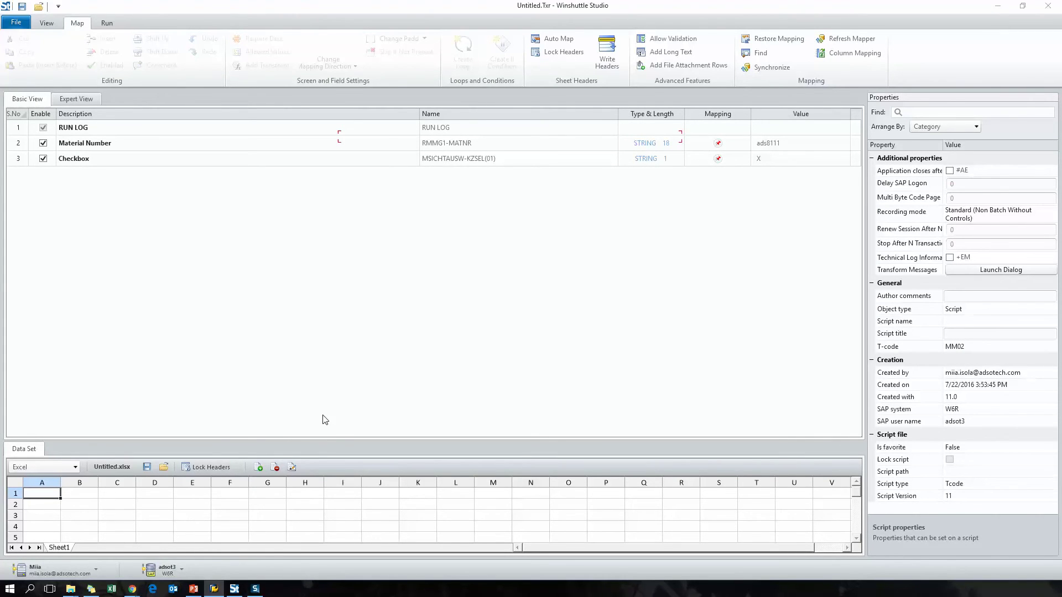
- Add Purchase order text long text fields to the script
{"action": "left_click_drag", "start_coordinate": [335, 441], "coordinate": [349, 287]}
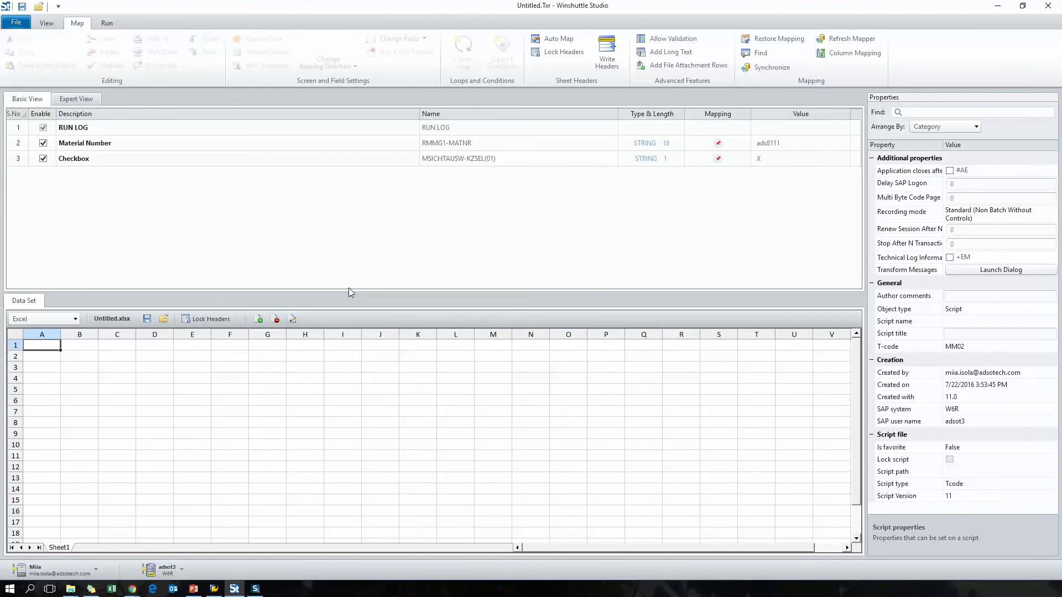
{"action": "left_click", "coordinate": [671, 51]}
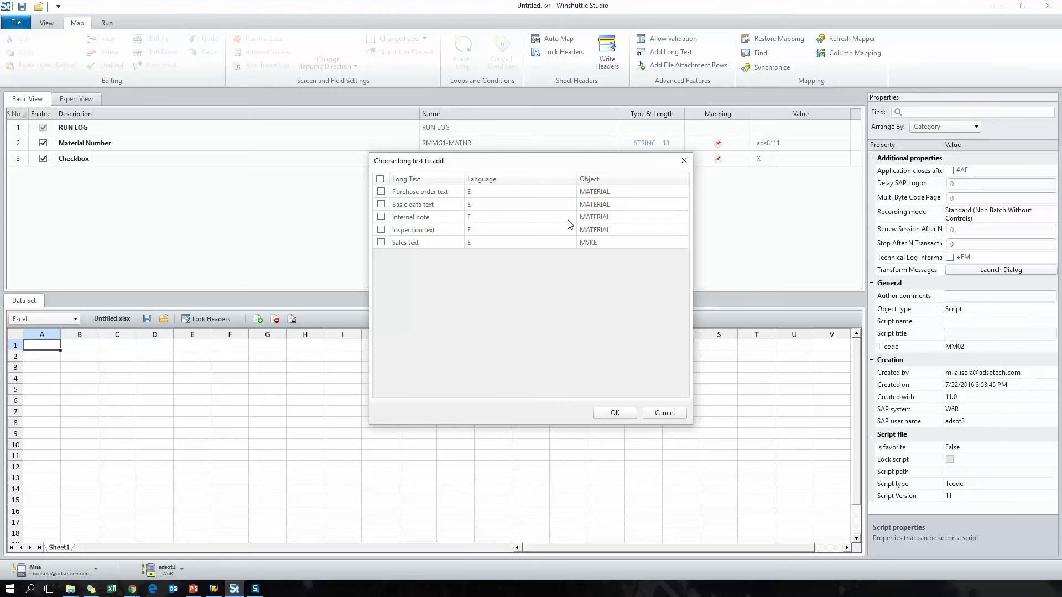
{"action": "left_click", "coordinate": [381, 192]}
{"action": "left_click", "coordinate": [613, 412]}
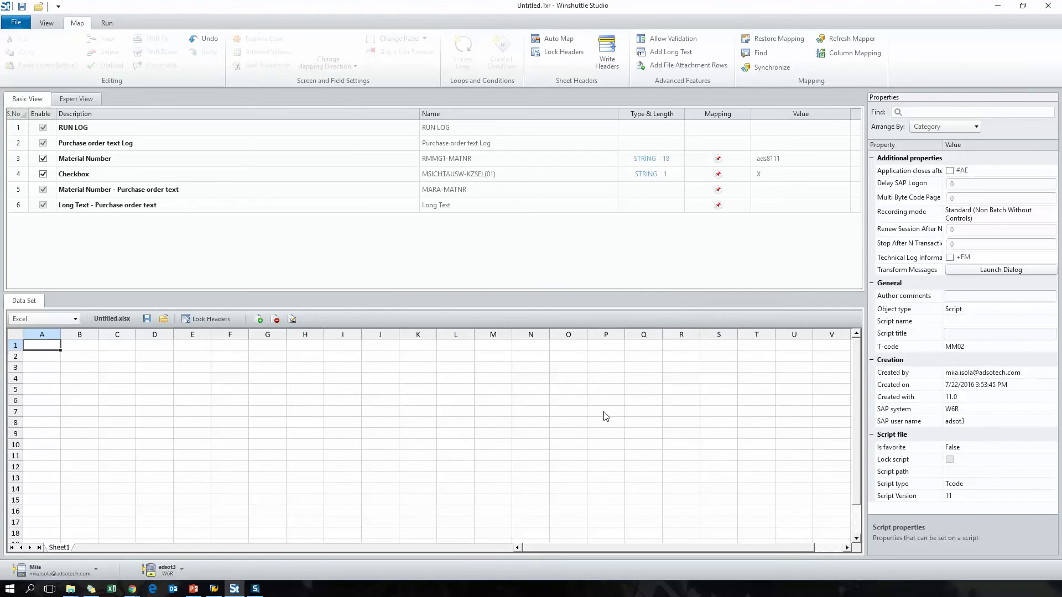
- Map both Material Number fields to column A, long text to B, and the logs to D and E
{"action": "left_click", "coordinate": [118, 159]}
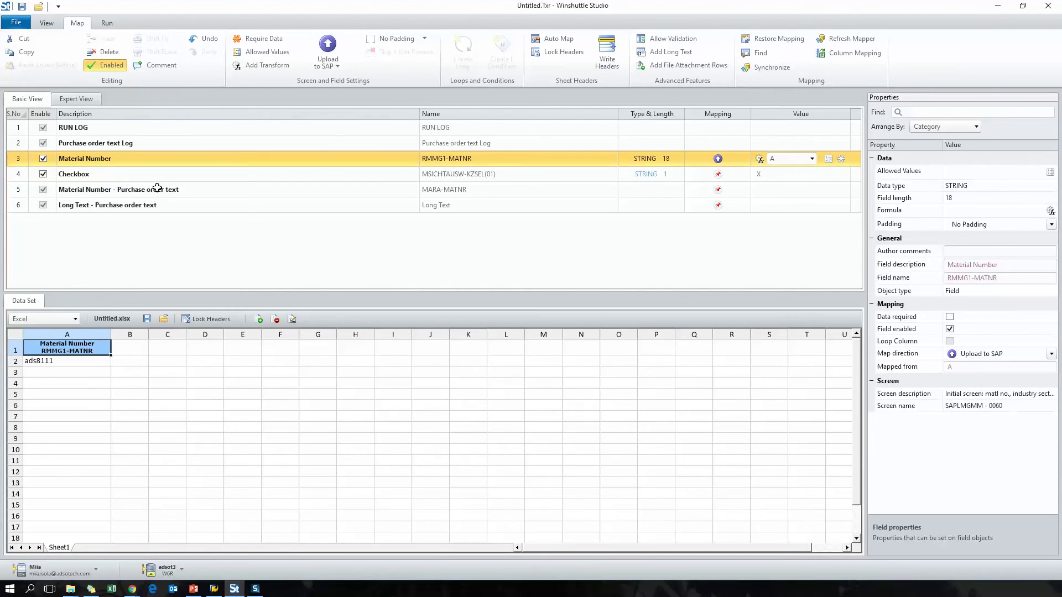
{"action": "double_click", "coordinate": [157, 189]}
{"action": "left_click", "coordinate": [777, 190]}
{"action": "left_click", "coordinate": [819, 230]}
{"action": "left_click", "coordinate": [762, 161]}
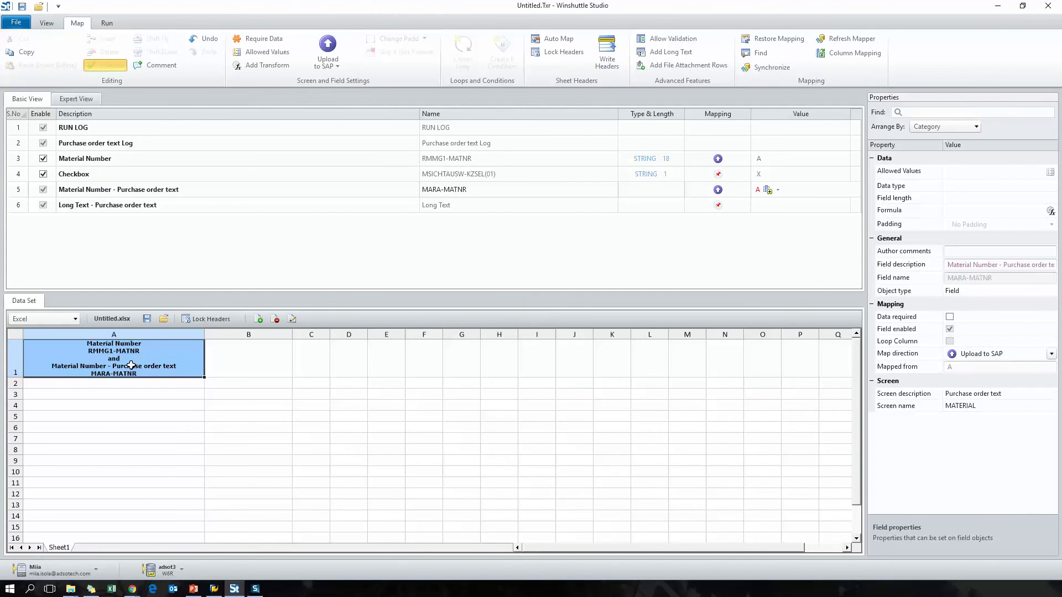
{"action": "double_click", "coordinate": [159, 204]}
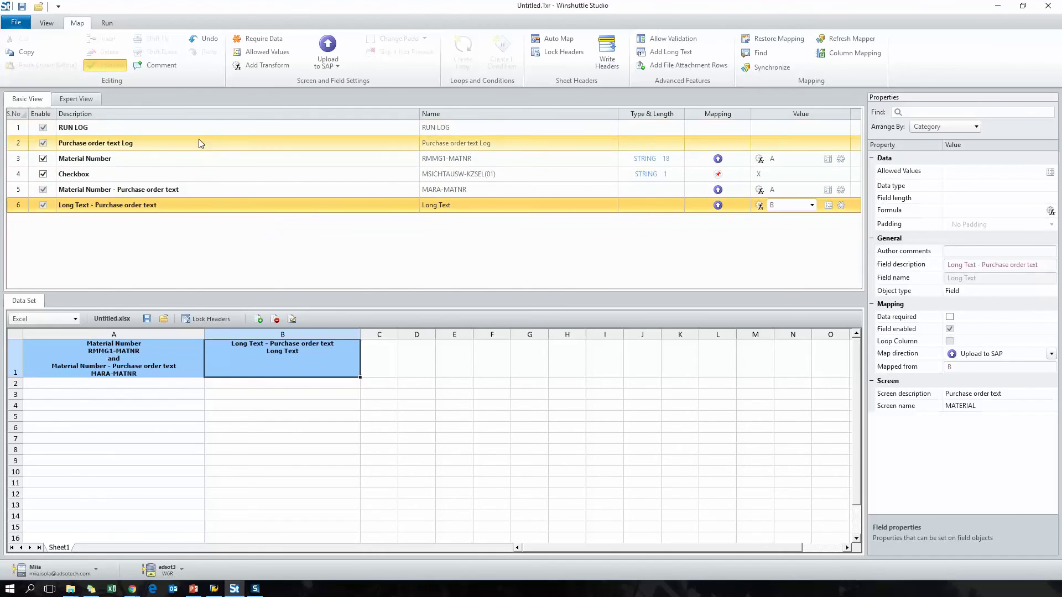
{"action": "left_click_drag", "start_coordinate": [204, 146], "coordinate": [420, 368]}
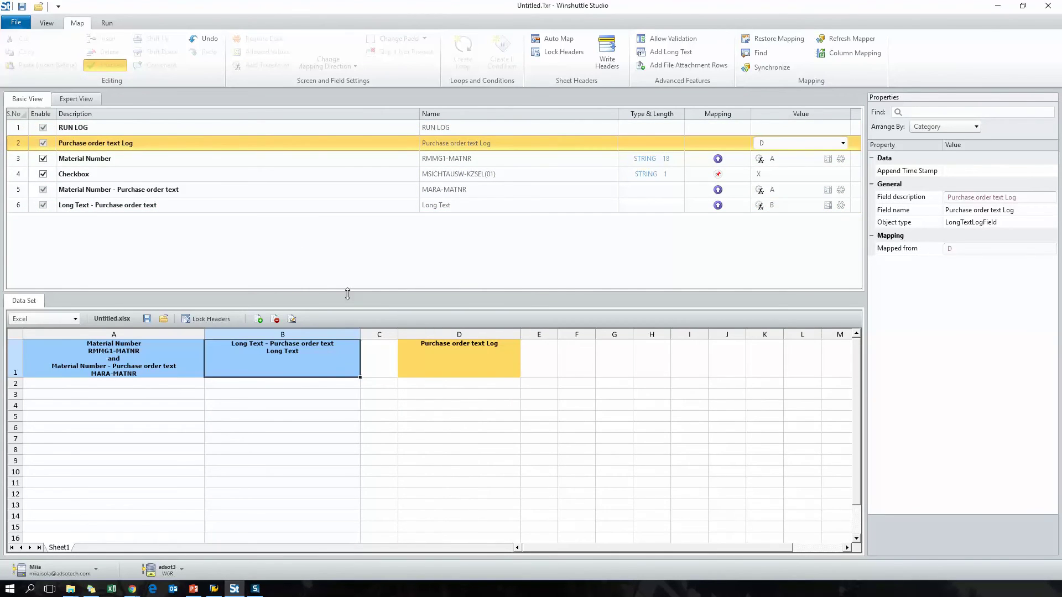
{"action": "left_click_drag", "start_coordinate": [175, 130], "coordinate": [536, 370]}
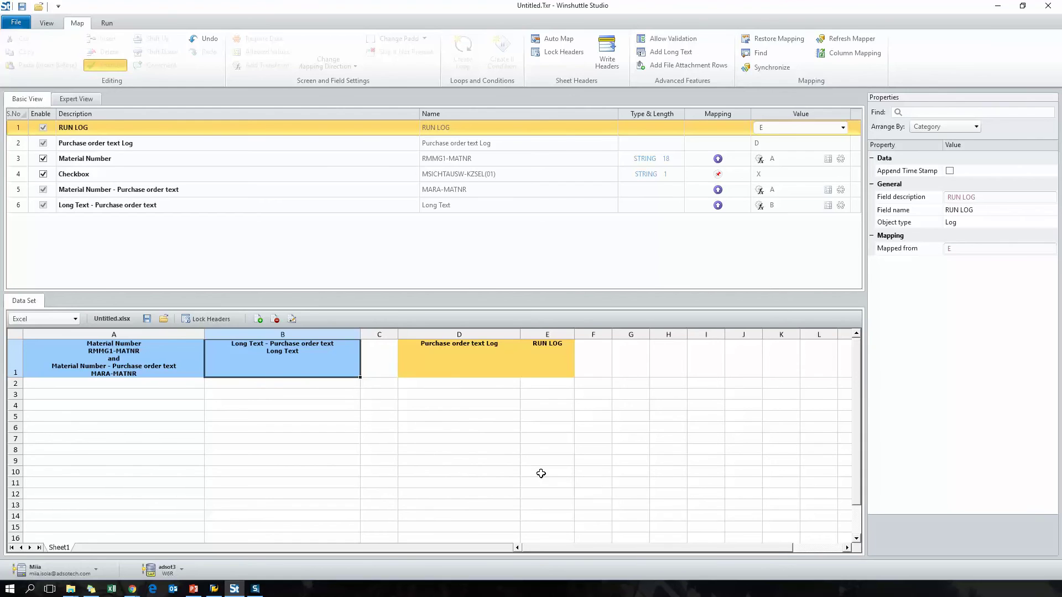
{"action": "left_click", "coordinate": [106, 25]}
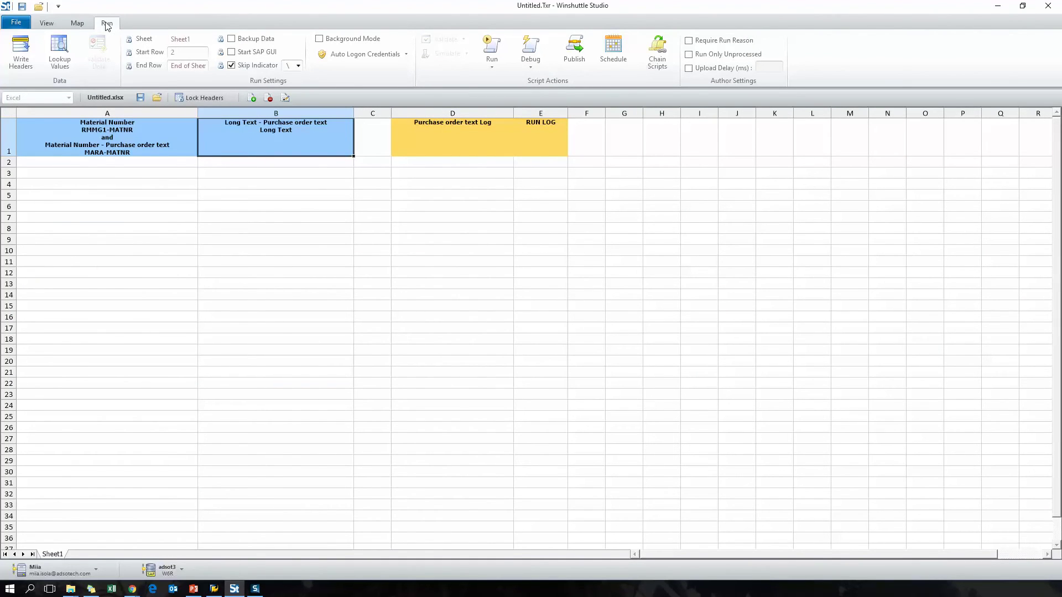
- Enter ADS8111 in A2 and fill down to ADS8114 in row 5
{"action": "left_click", "coordinate": [142, 164]}
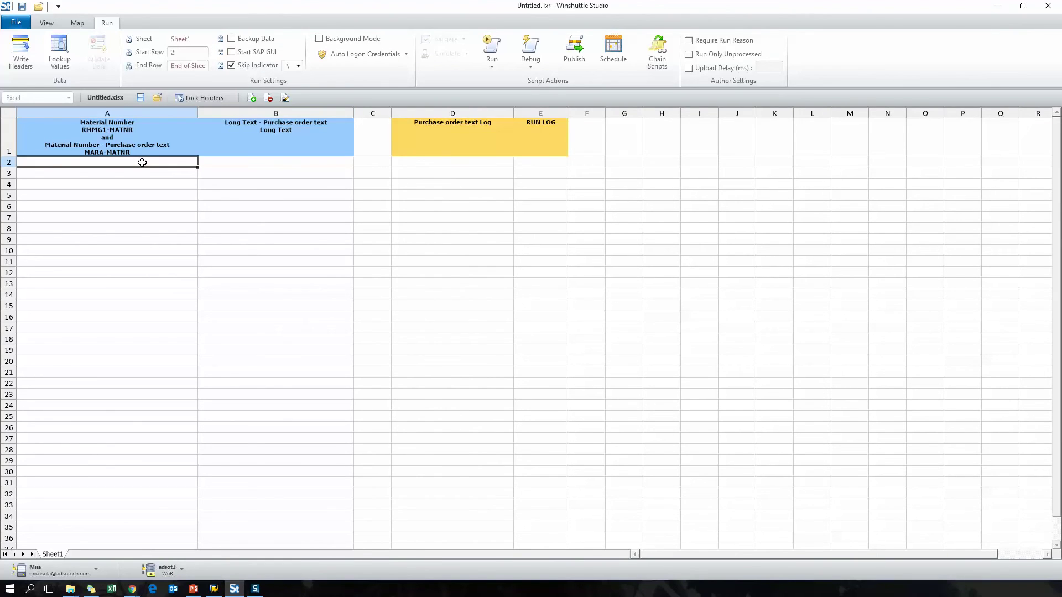
{"action": "type", "text": "ADS8111"}
{"action": "key", "text": "Return"}
{"action": "left_click", "coordinate": [142, 162]}
{"action": "left_click_drag", "start_coordinate": [198, 167], "coordinate": [197, 197]}
- Fill 'testing Purchase Order Text' into cells B2 through B5
{"action": "left_click", "coordinate": [220, 161]}
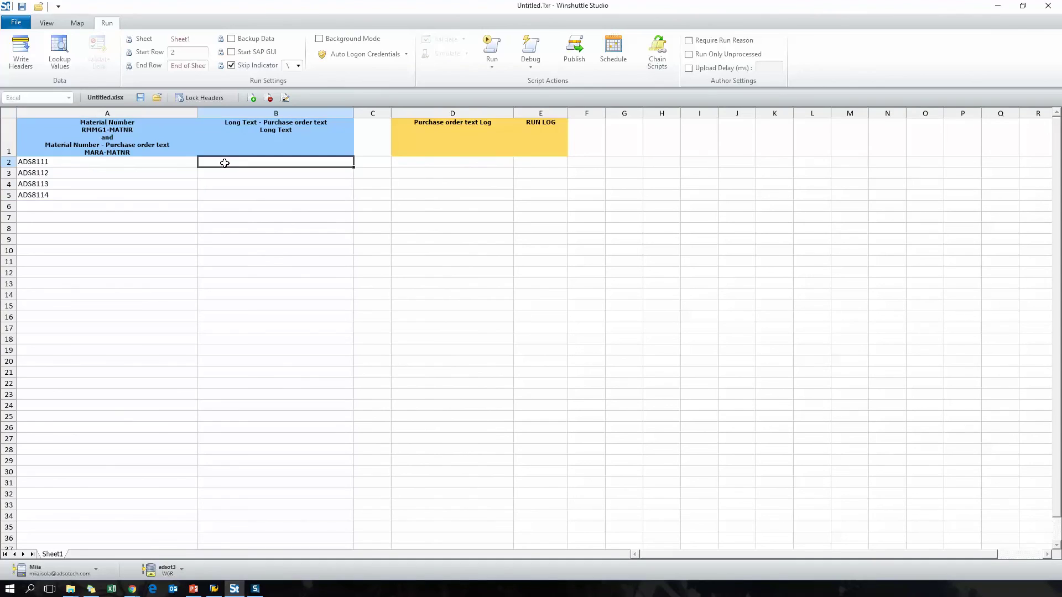
{"action": "type", "text": "testing Purchase Order Text"}
{"action": "key", "text": "Return"}
{"action": "key", "text": "Up"}
{"action": "key", "text": "ctrl+c"}
{"action": "key", "text": "Down"}
{"action": "key", "text": "ctrl+v"}
{"action": "key", "text": "Down"}
{"action": "key", "text": "ctrl+v"}
{"action": "key", "text": "Down"}
{"action": "key", "text": "ctrl+v"}
{"action": "key", "text": "Down"}
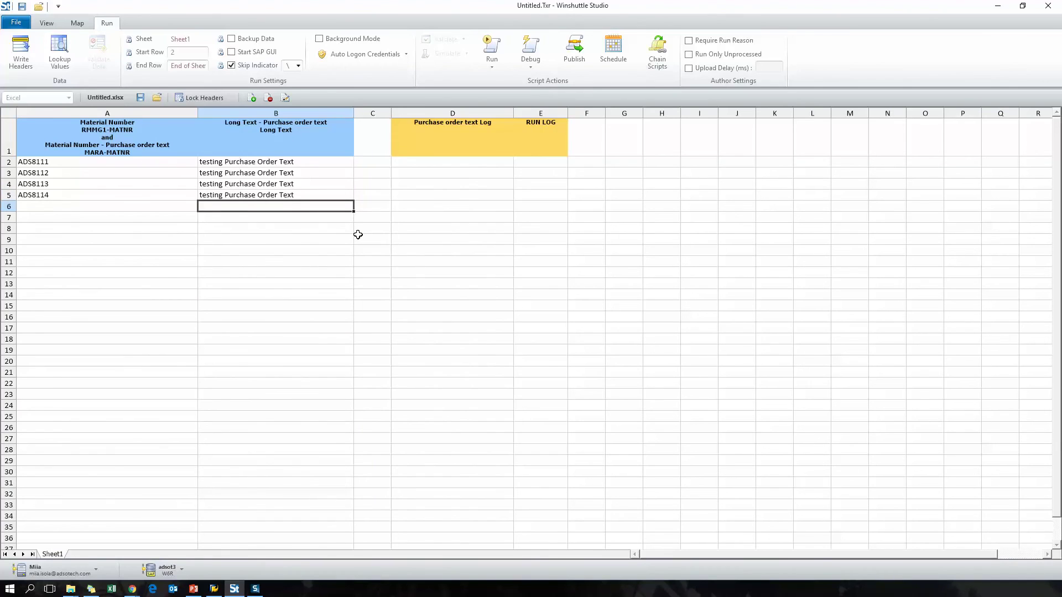
- Save both the script and data files as MM02_longtext_auto
{"action": "left_click", "coordinate": [22, 6]}
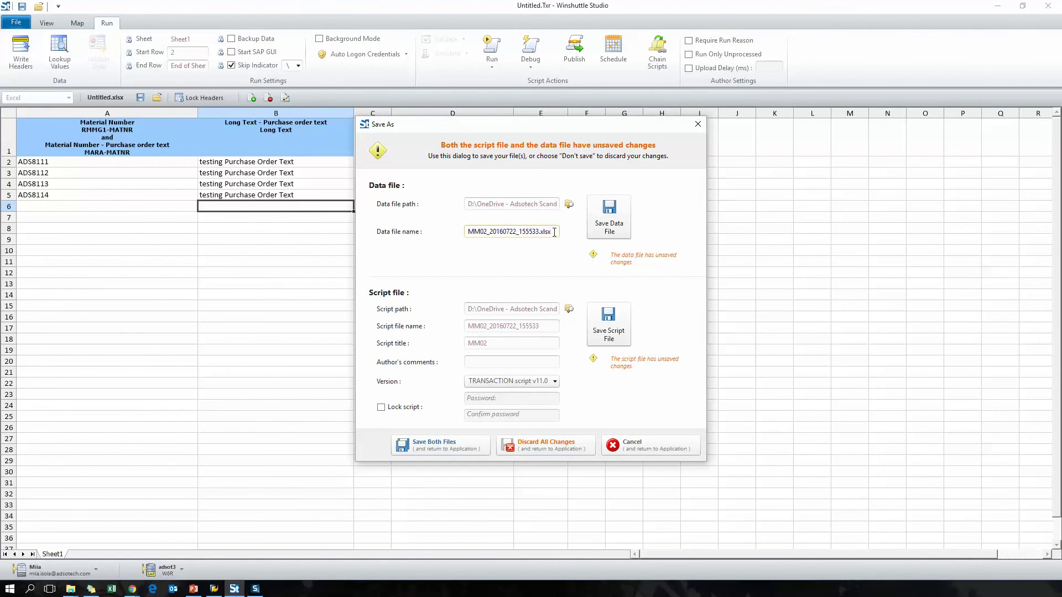
{"action": "key", "text": "BackSpace"}
{"action": "key", "text": "BackSpace"}
{"action": "key", "text": "BackSpace"}
{"action": "key", "text": "BackSpace"}
{"action": "key", "text": "BackSpace"}
{"action": "key", "text": "BackSpace"}
{"action": "key", "text": "BackSpace"}
{"action": "key", "text": "BackSpace"}
{"action": "key", "text": "BackSpace"}
{"action": "key", "text": "BackSpace"}
{"action": "key", "text": "BackSpace"}
{"action": "key", "text": "BackSpace"}
{"action": "key", "text": "BackSpace"}
{"action": "key", "text": "BackSpace"}
{"action": "key", "text": "shift+Home"}
{"action": "key", "text": "ctrl+c"}
{"action": "double_click", "coordinate": [512, 326]}
{"action": "key", "text": "ctrl+v"}
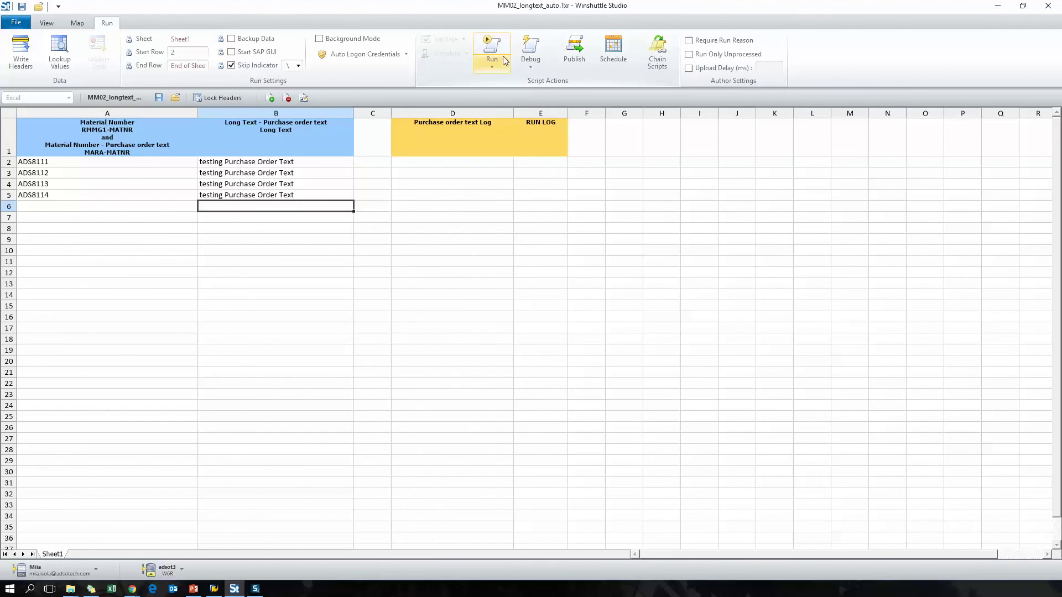
- Run MM02_longtext_auto for the four materials and review the log results in column D
{"action": "left_click", "coordinate": [492, 49]}
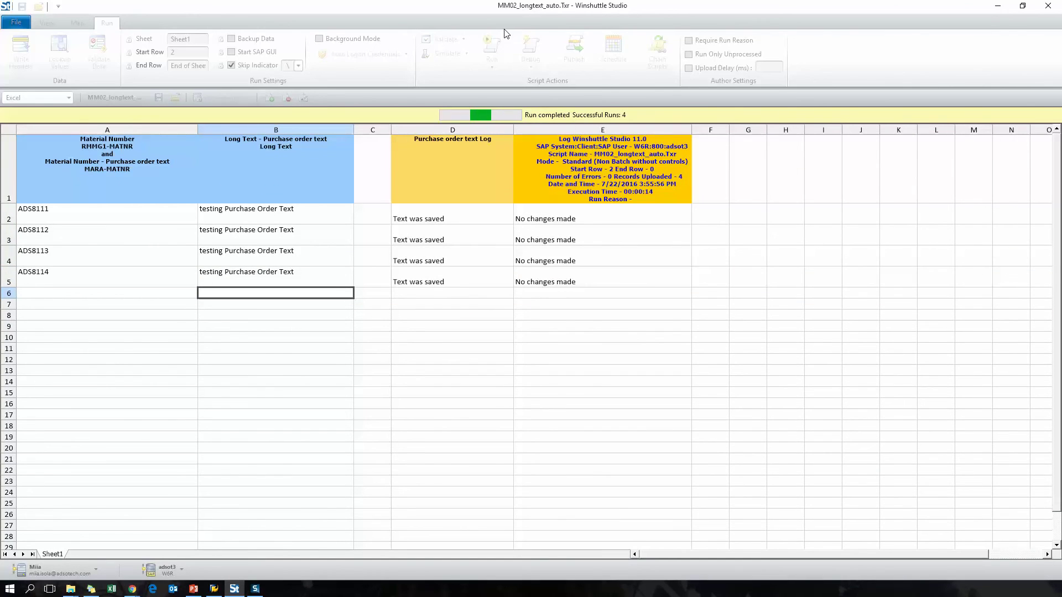
{"action": "left_click_drag", "start_coordinate": [431, 188], "coordinate": [446, 282]}
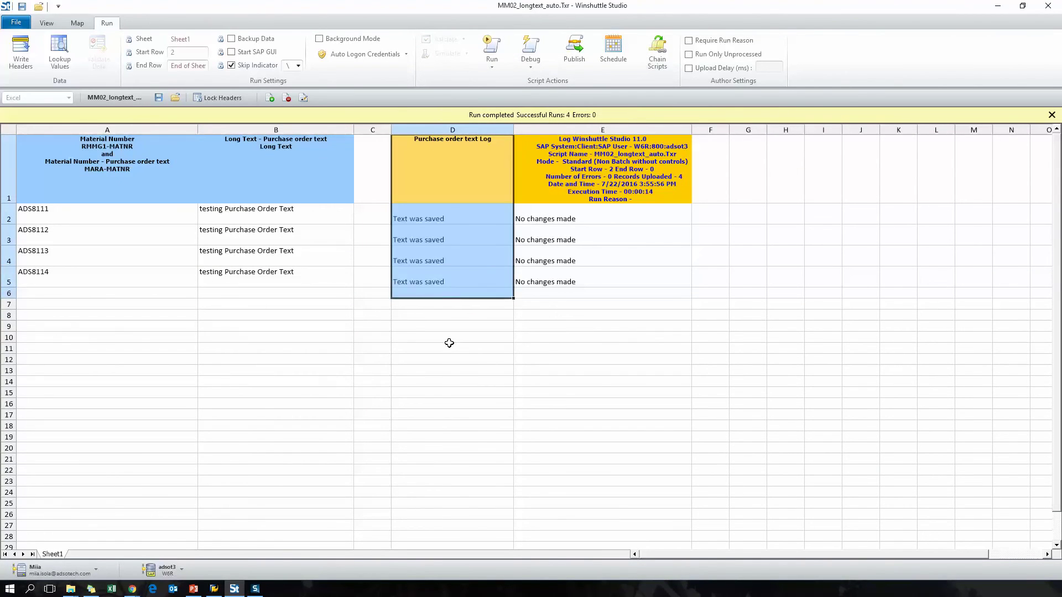
{"action": "left_click", "coordinate": [449, 343]}
{"action": "key", "text": "alt+Tab"}
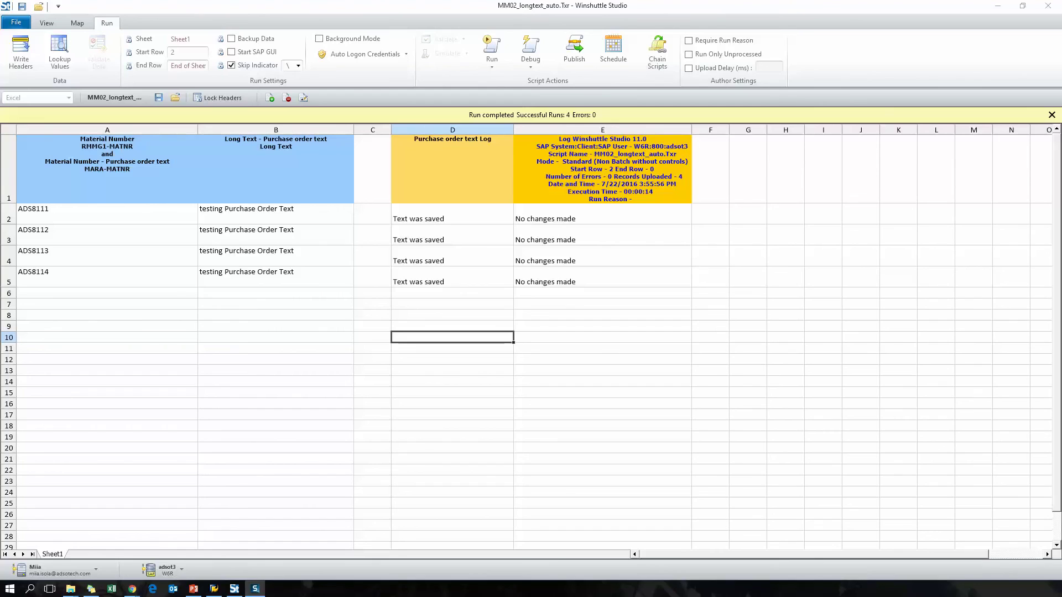